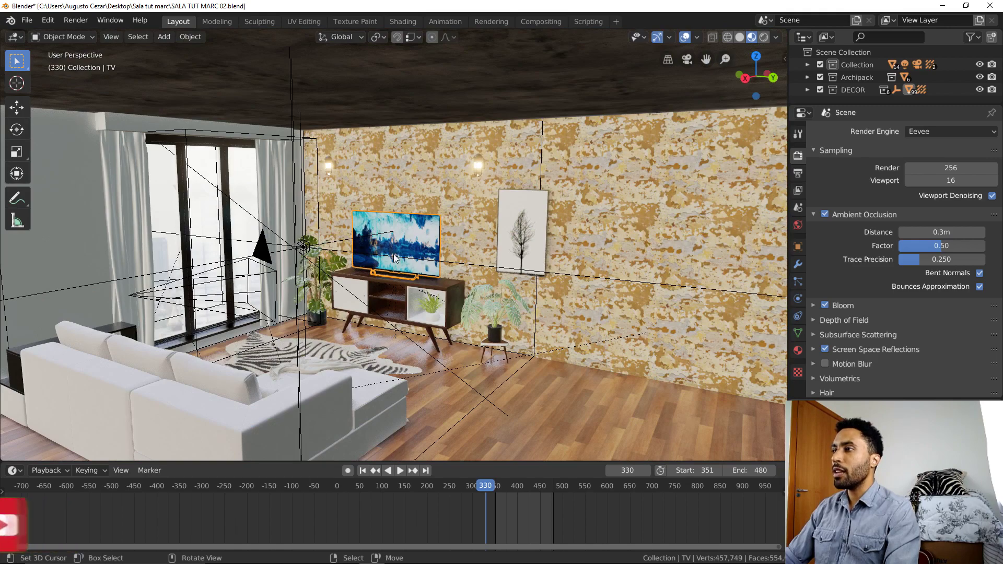
Step: Frame the TV and play the animation, stopping at frame 410
key("KP_Decimal")
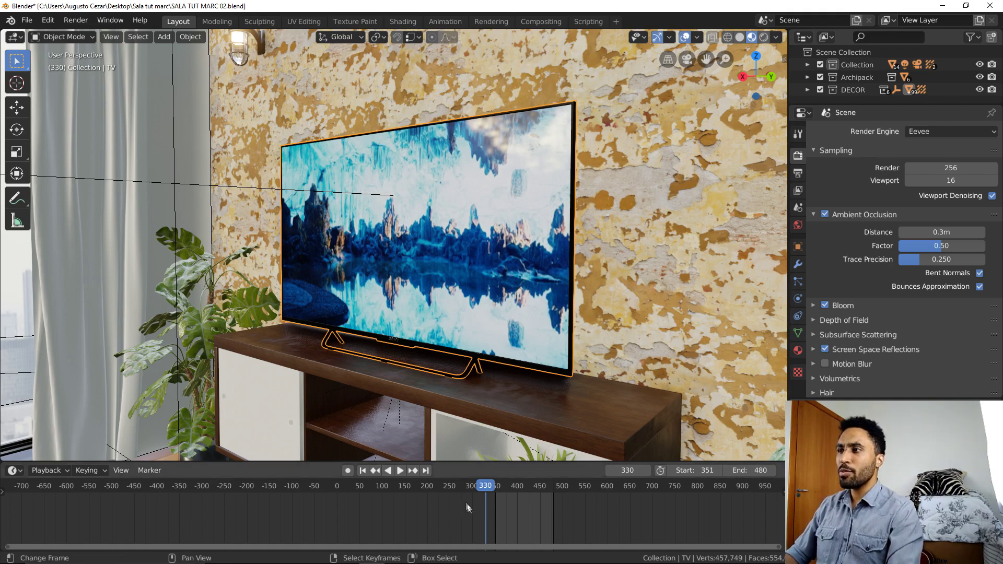
left_click(504, 486)
key("space")
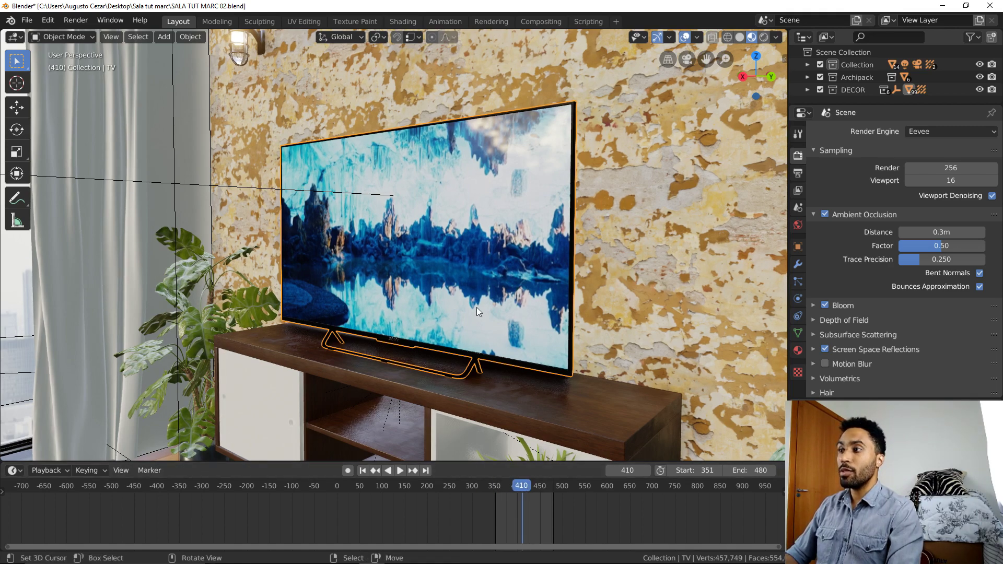
key("space")
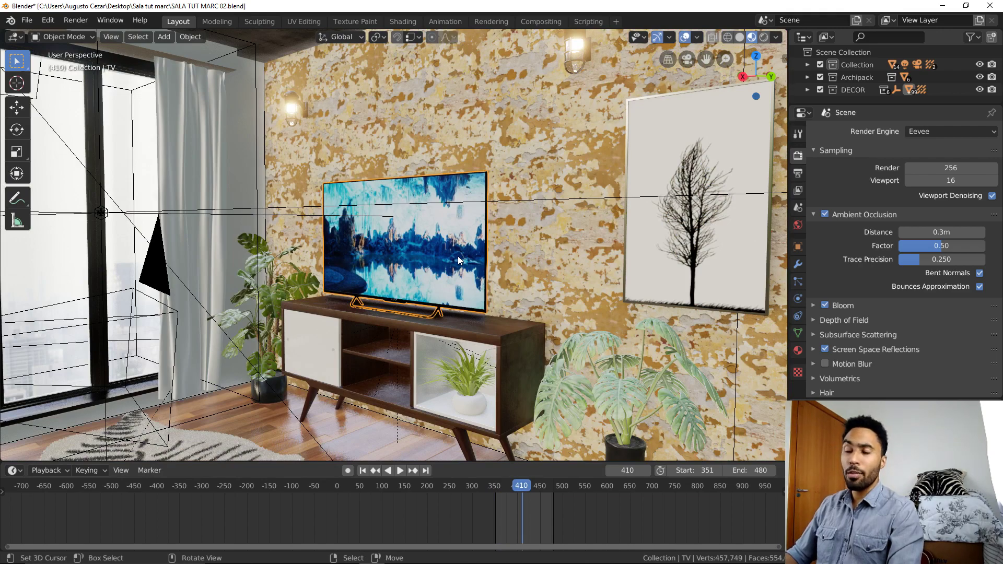
Step: Zoom in and orbit to a more frontal view of the TV, then switch to the Shading workspace
scroll(458, 256, "up", 2)
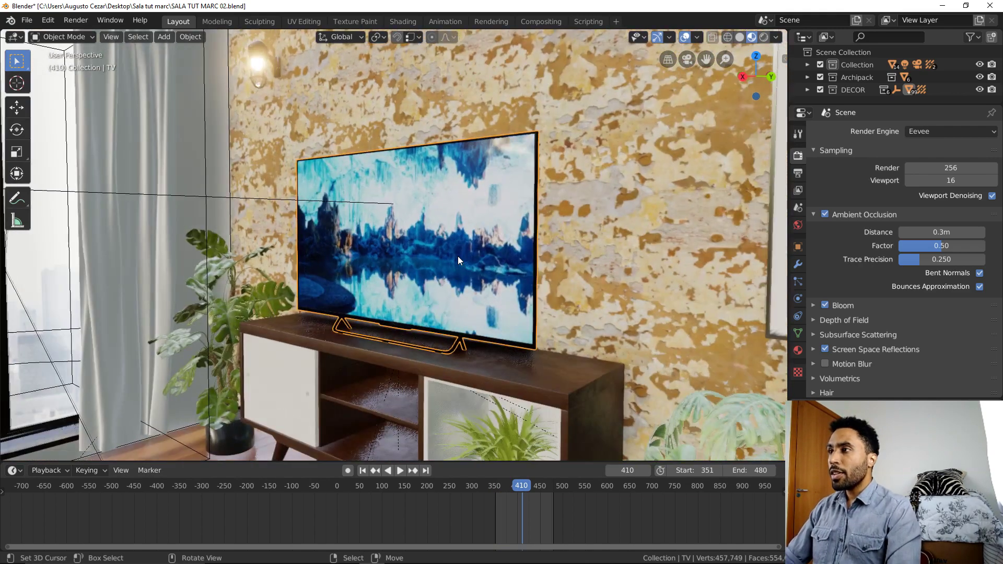
scroll(458, 256, "up", 3)
mouse_move(458, 256)
middle_mouse_down()
mouse_move(479, 269)
mouse_move(398, 178)
middle_mouse_up()
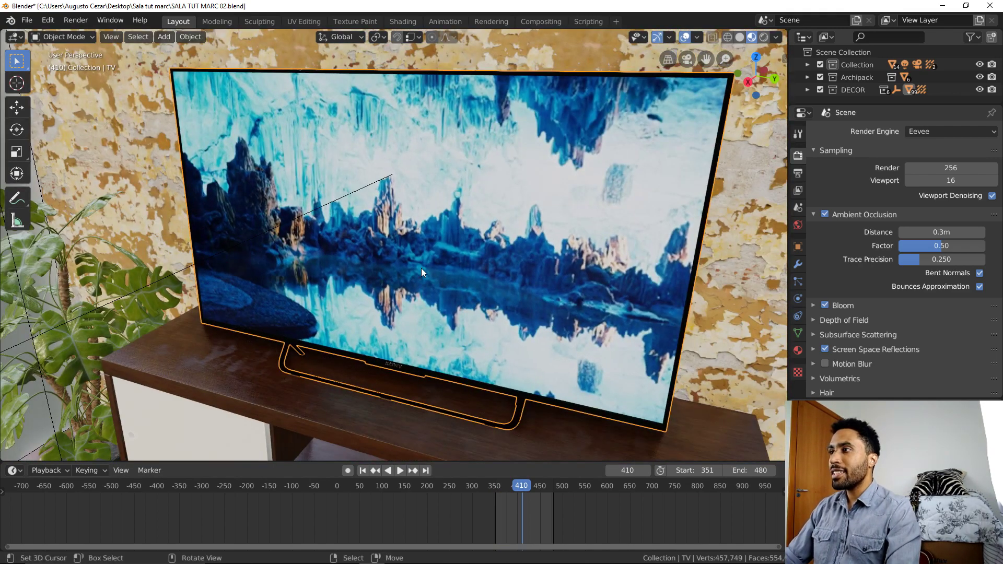
middle_click_drag(355, 236, 370, 204)
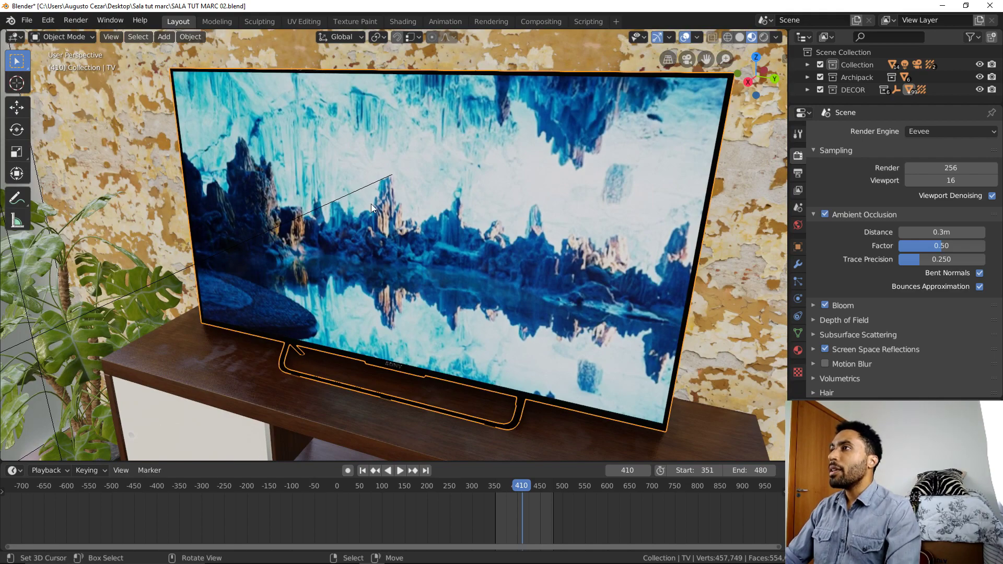
left_click(406, 22)
Step: Orbit to face the TV cabinet and set the viewport to Material Preview shading
middle_click_drag(525, 220, 516, 165)
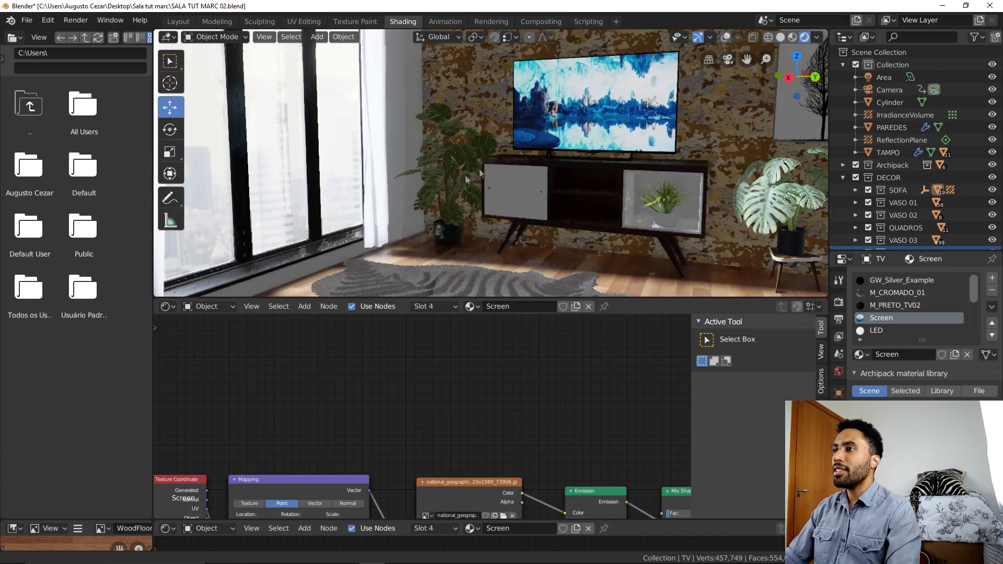
middle_click_drag(516, 165, 489, 159)
key("z")
left_click(436, 135)
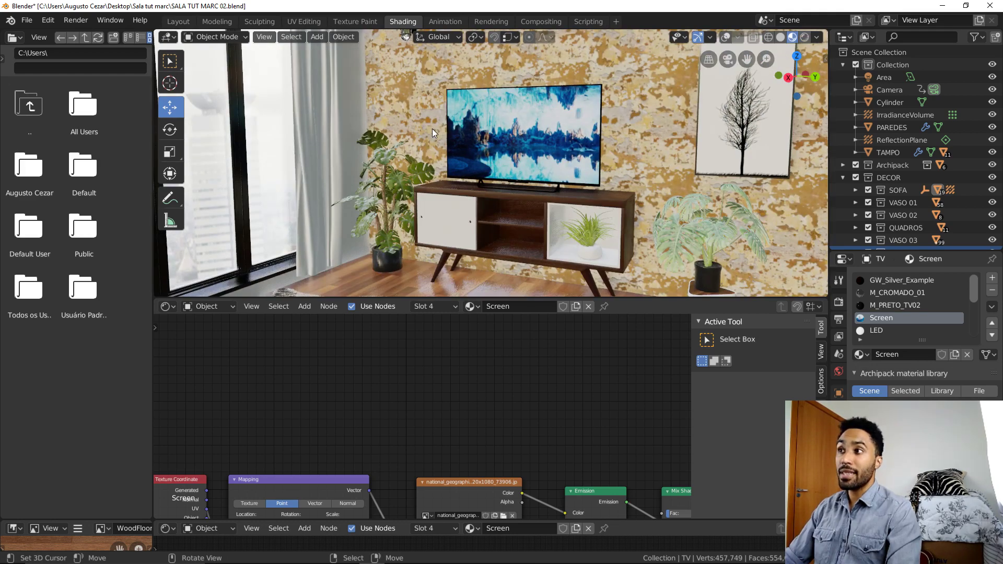
Step: Widen the node editor and unlink the Image Texture from Emission Color, turning the screen white
key("Home")
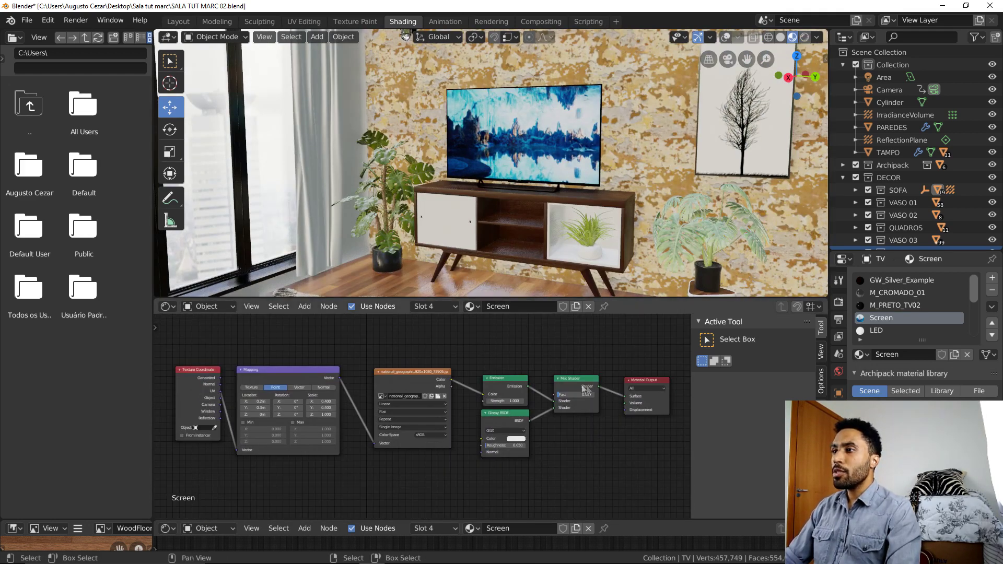
scroll(470, 401, "up", 2)
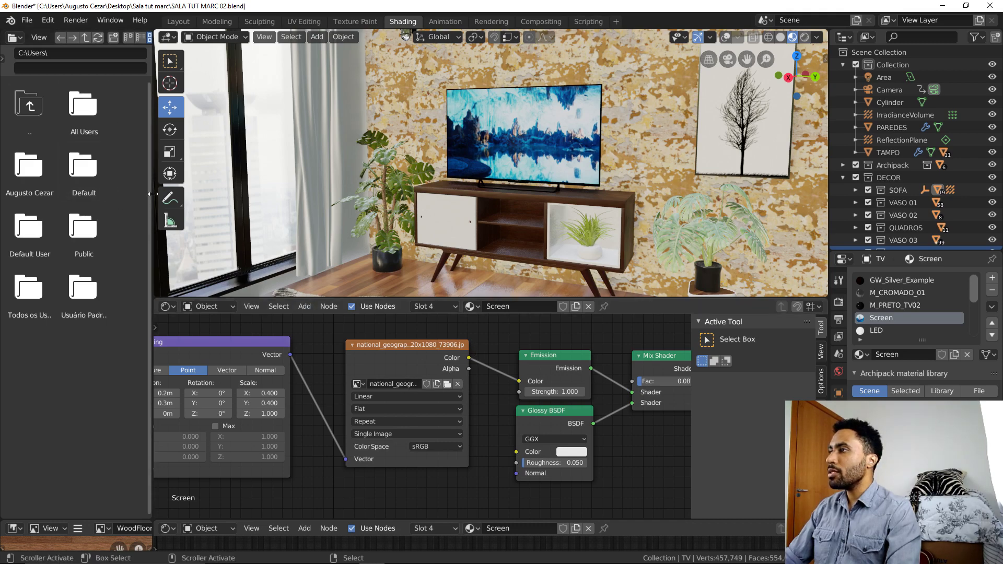
left_click_drag(153, 194, 52, 196)
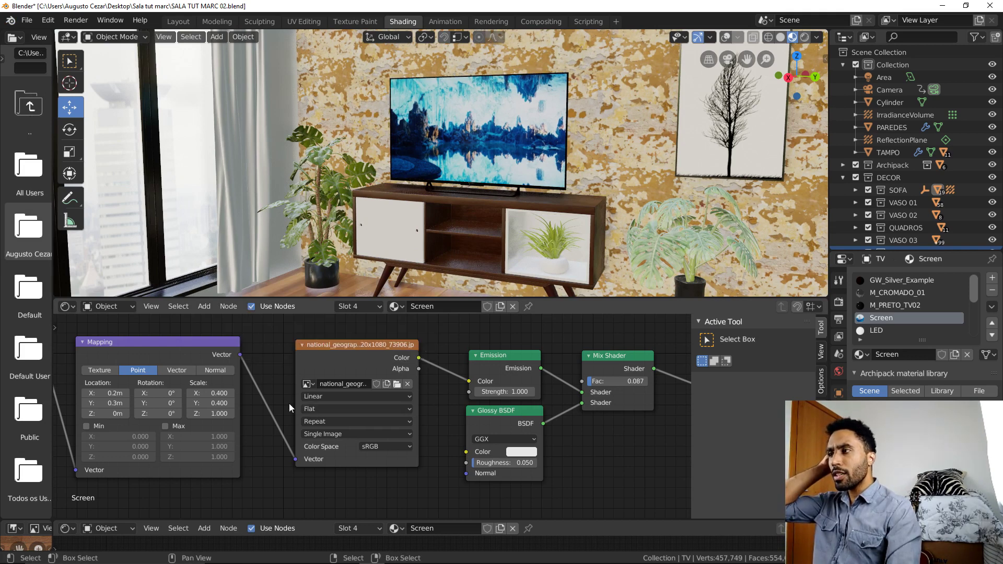
left_click_drag(383, 419, 408, 391)
right_click(408, 391)
left_click_drag(468, 381, 484, 418)
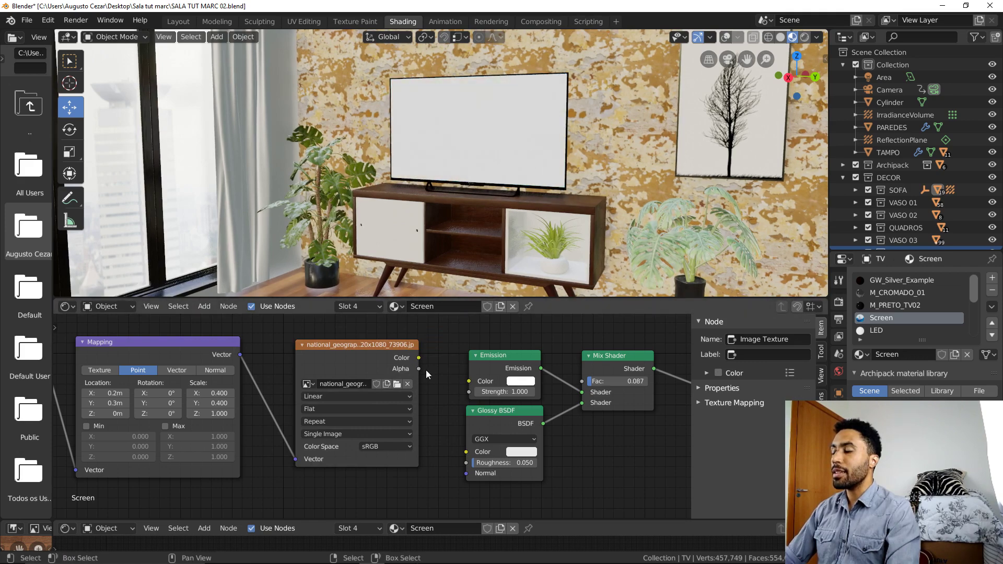
key("alt+Tab")
left_click(790, 176)
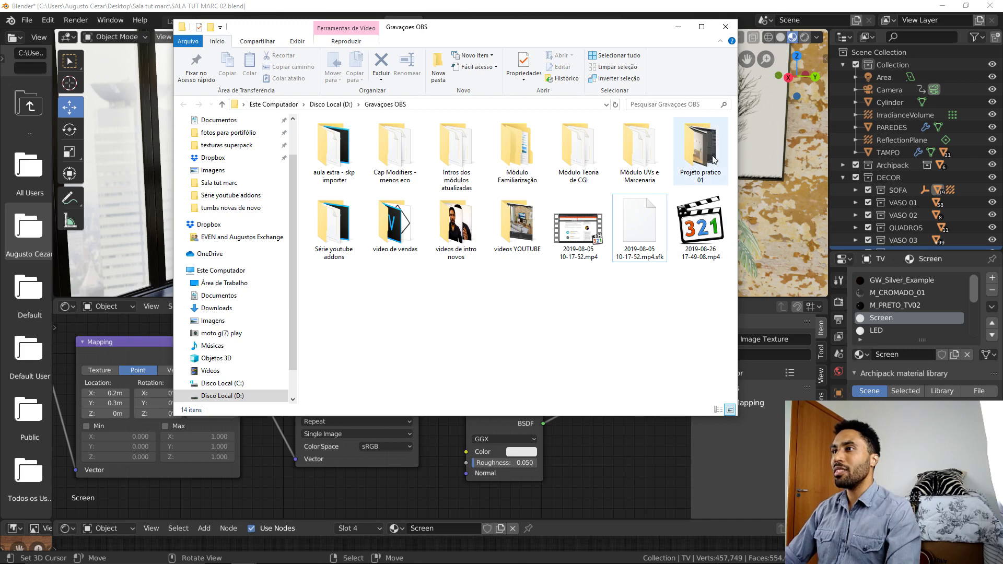
Step: Drag Convite curto.mp4 from Vídeos > workshop 2 > Convite e material de mkt into the node editor
scroll(215, 386, "down", 1)
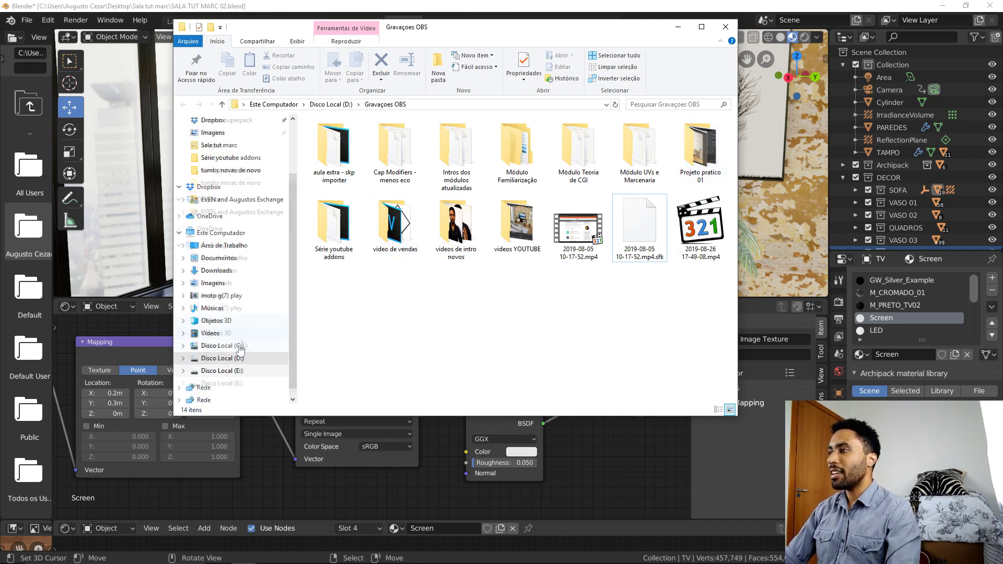
left_click(209, 332)
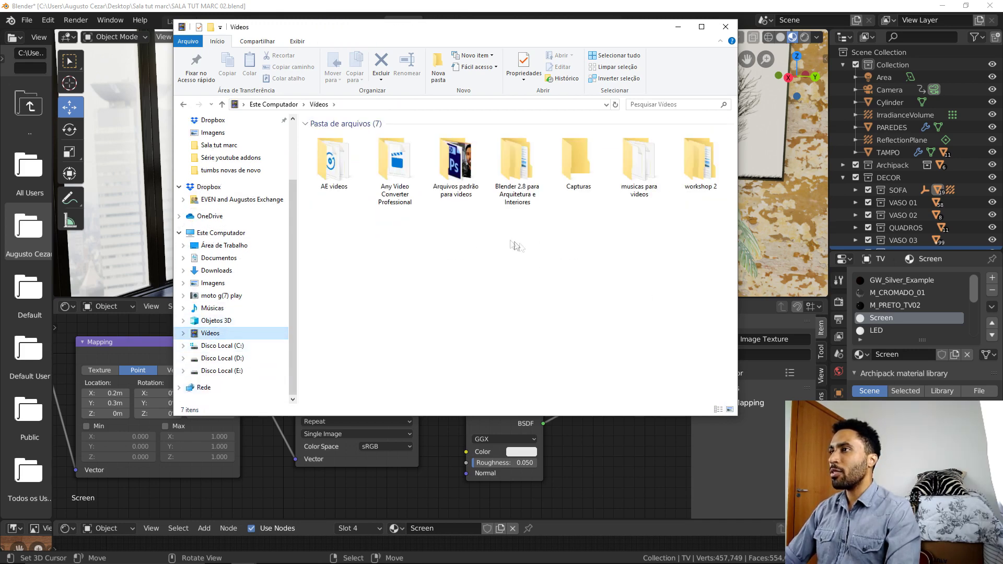
double_click(700, 159)
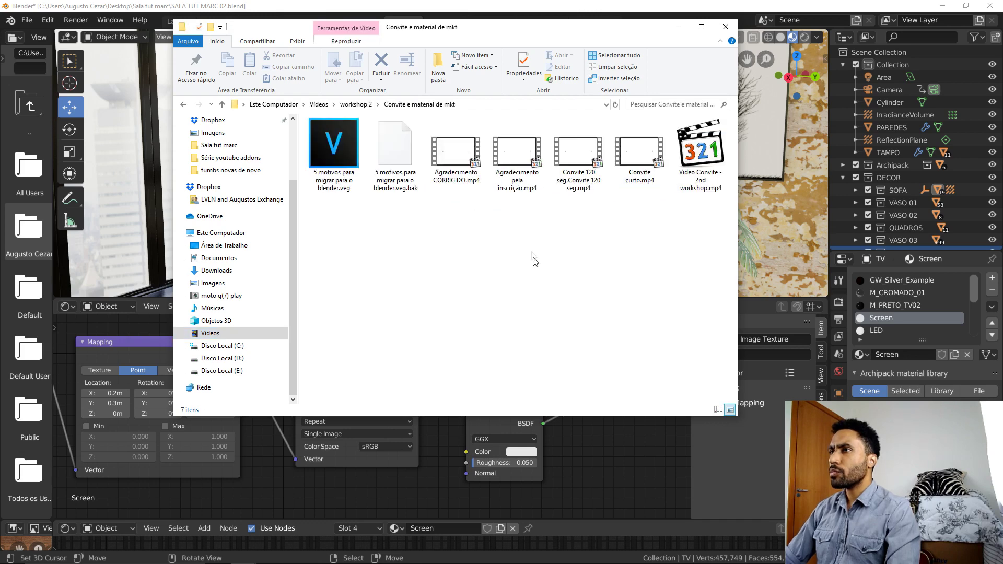
left_click(464, 163)
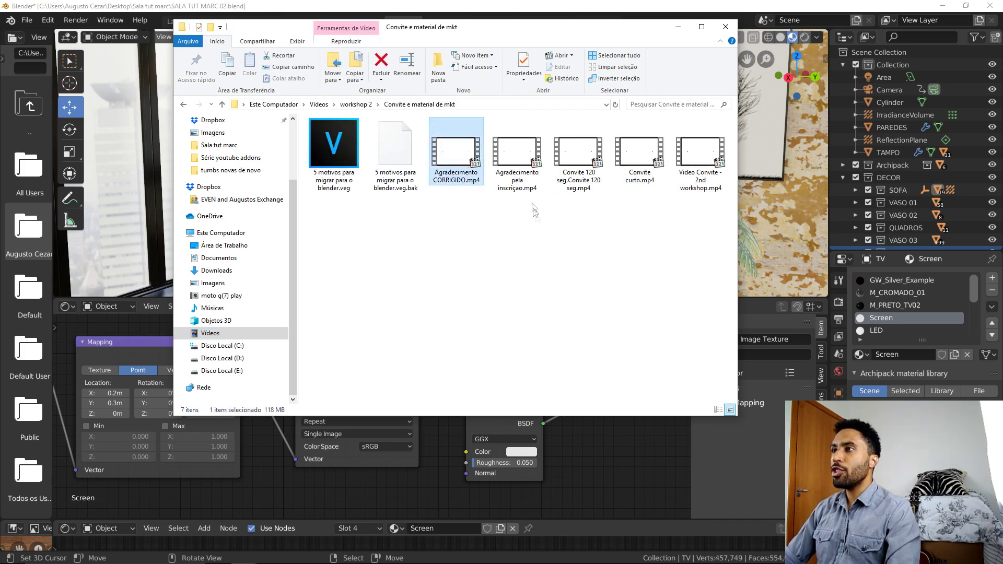
left_click(523, 172)
left_click(573, 172)
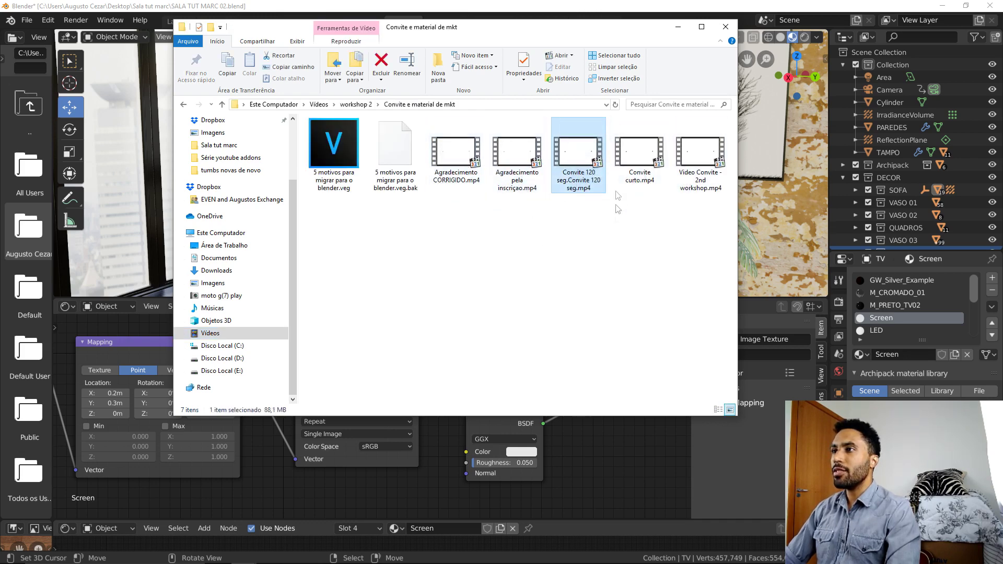
left_click_drag(639, 157, 626, 438)
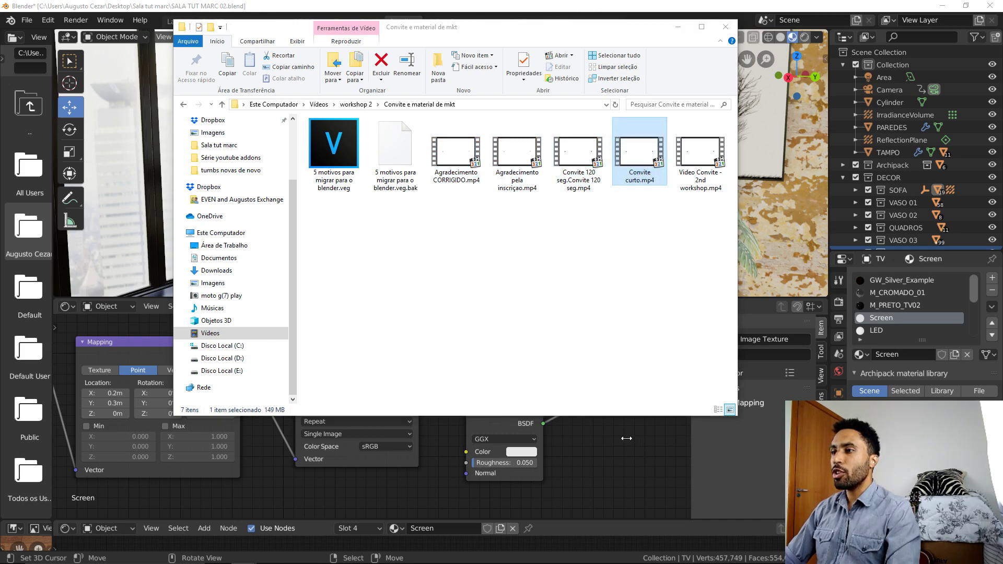
scroll(622, 444, "down", 3)
Step: Place the Convite curto.mp4 movie node below the image node and link its Color to Emission Color
scroll(611, 454, "down", 1)
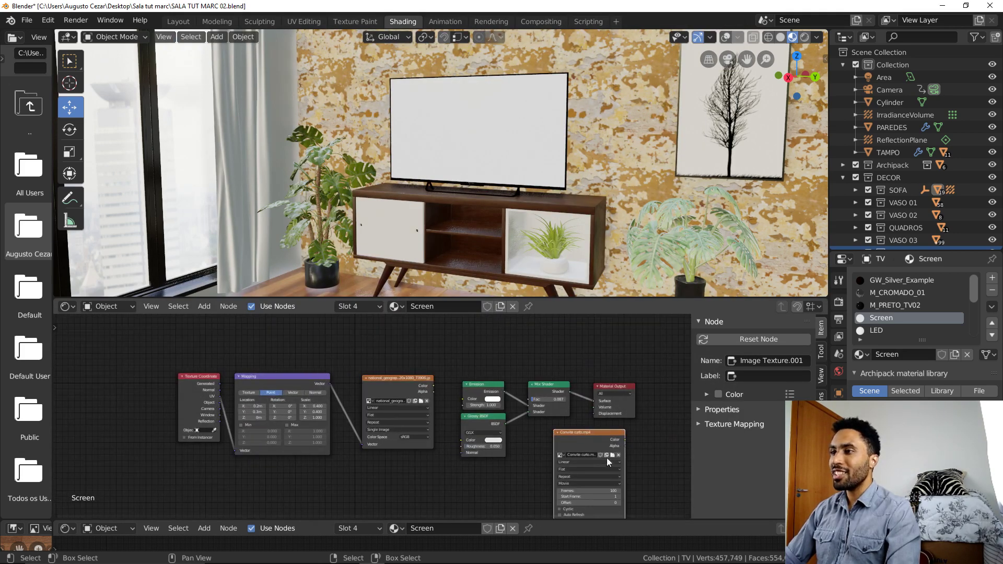
scroll(607, 461, "up", 1)
scroll(637, 417, "up", 1)
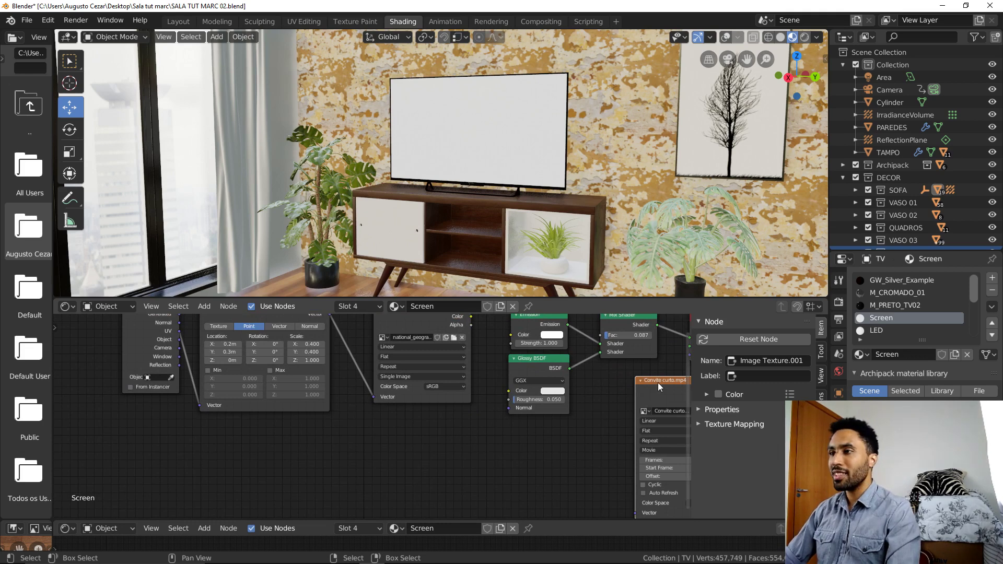
mouse_move(659, 387)
left_mouse_down()
mouse_move(541, 426)
mouse_move(496, 418)
left_mouse_up()
scroll(451, 473, "up", 2)
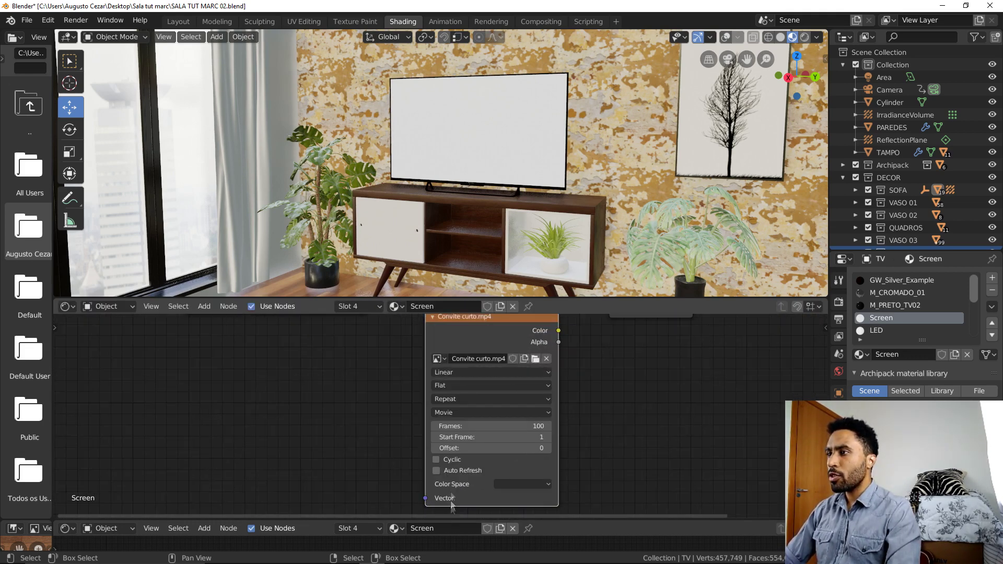
scroll(477, 444, "down", 1)
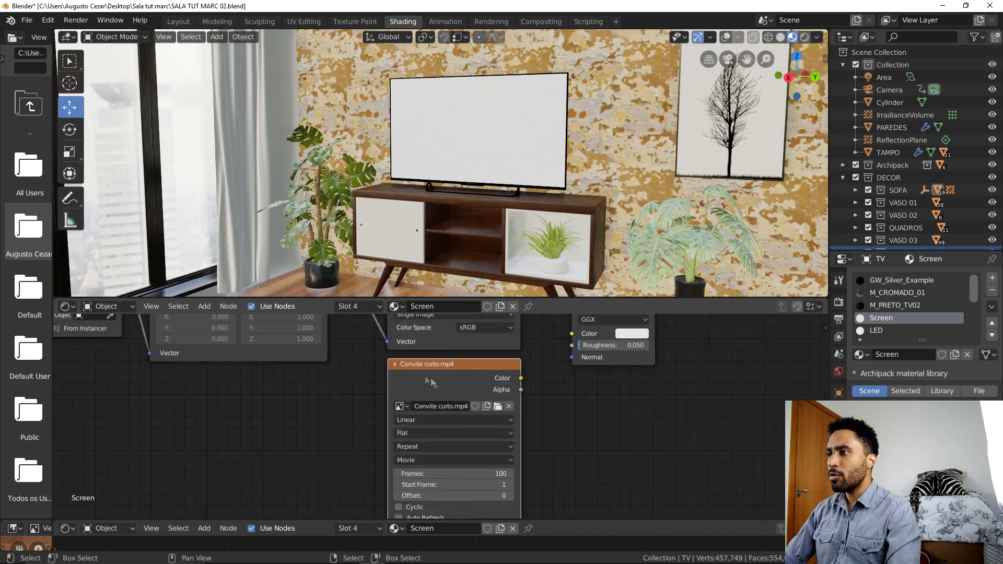
scroll(465, 438, "down", 1)
scroll(452, 431, "down", 1)
left_click_drag(471, 451, 509, 357)
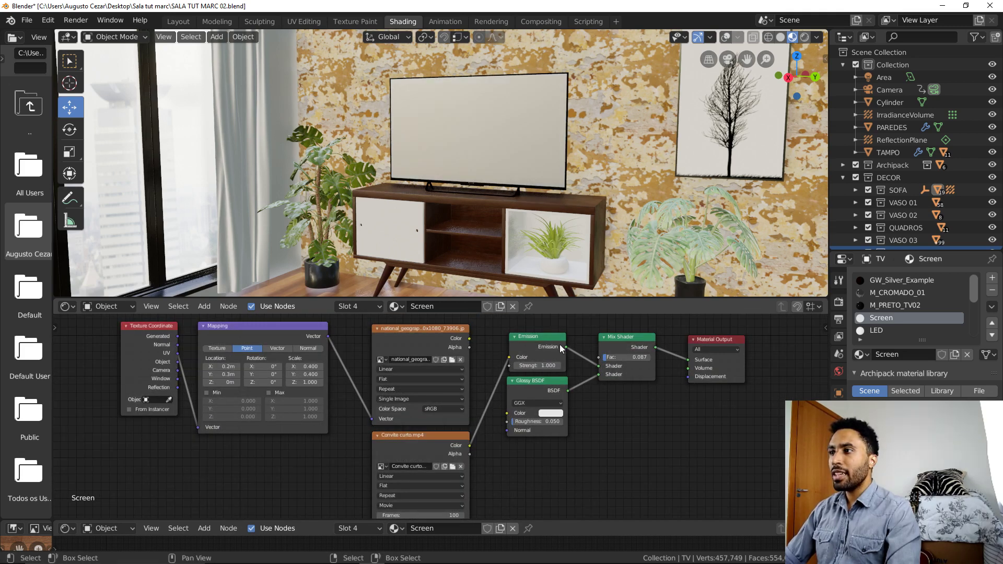
Step: Enable Auto Refresh on the movie node and connect the Mapping Vector to its Vector input
middle_click_drag(502, 168, 493, 174)
middle_click_drag(421, 472, 441, 386)
scroll(441, 387, "up", 2)
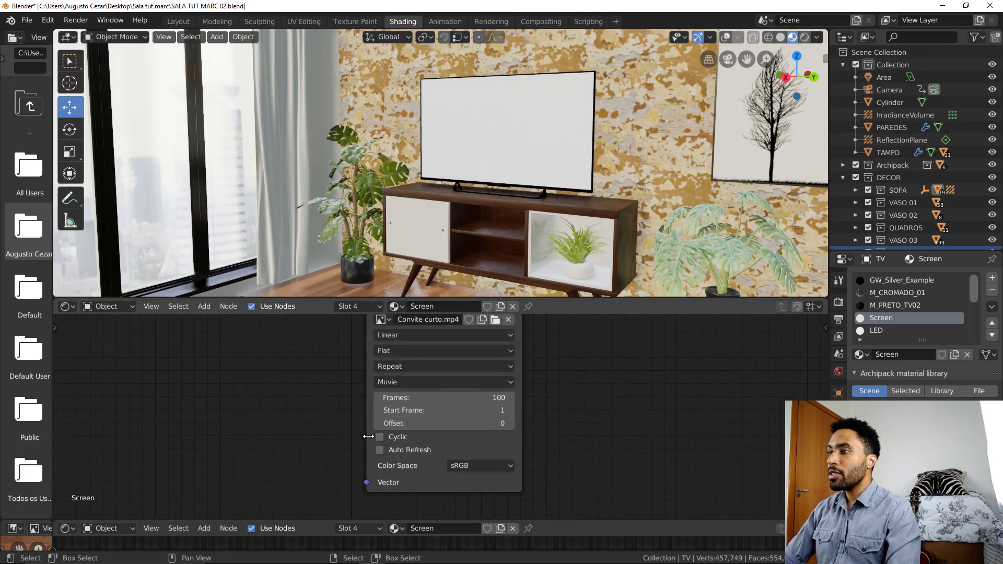
left_click(379, 452)
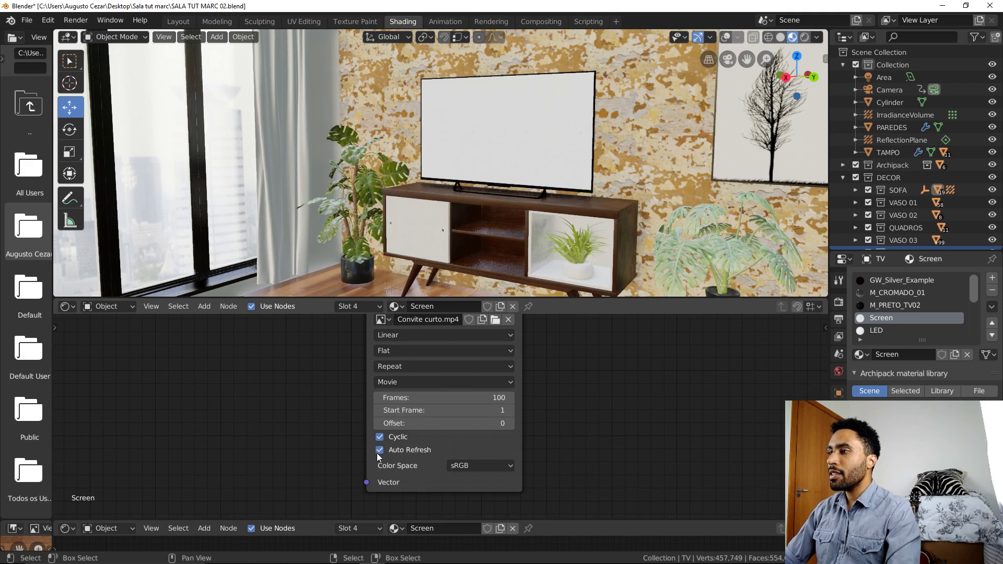
scroll(395, 373, "down", 2)
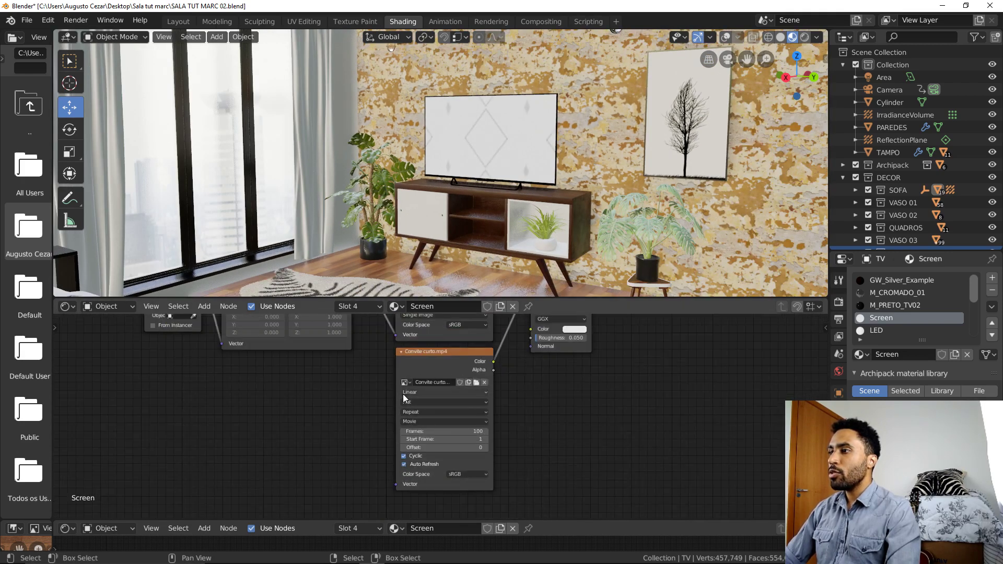
scroll(394, 373, "down", 2)
key("Home")
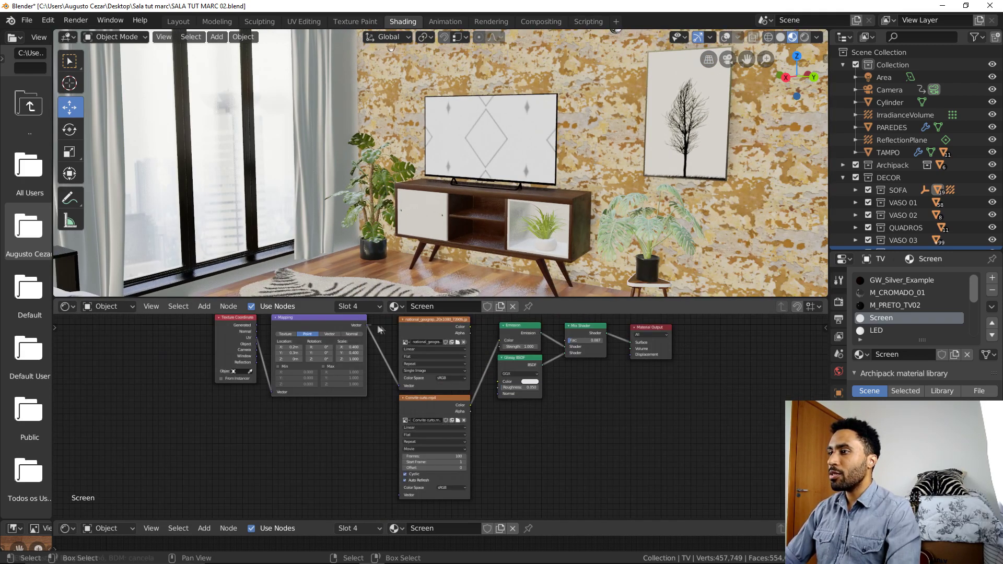
left_click_drag(367, 326, 400, 495)
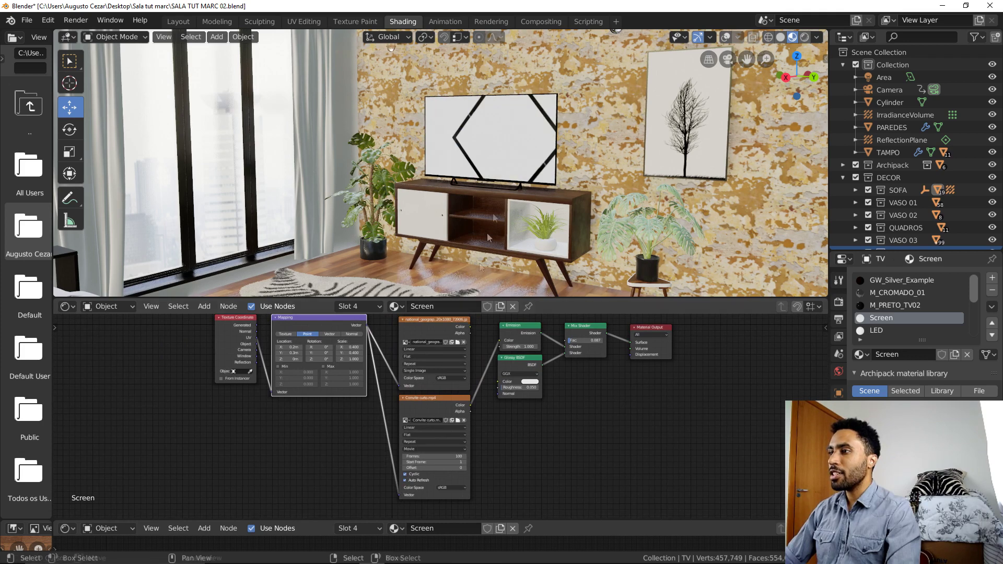
scroll(487, 237, "up", 1)
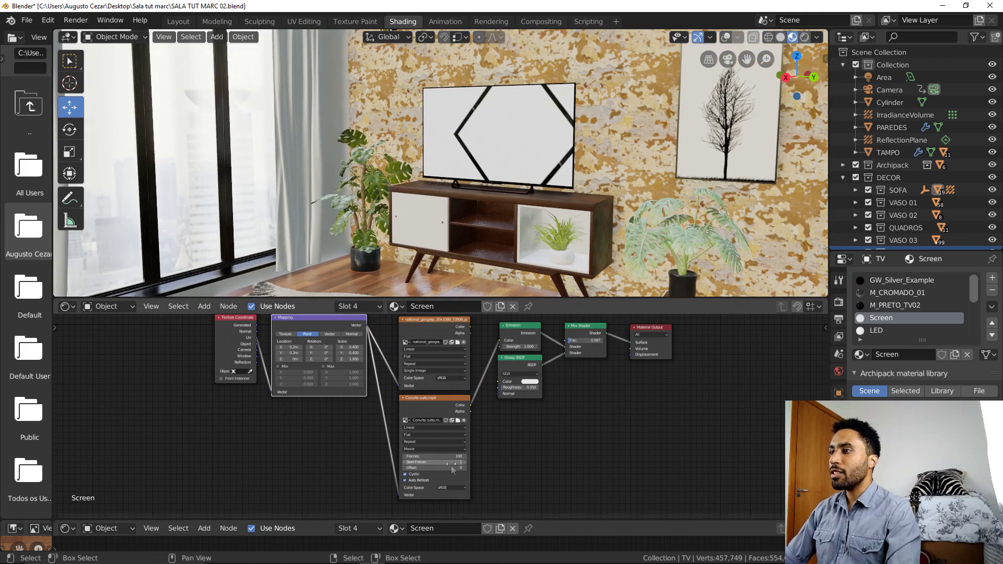
scroll(453, 468, "up", 1)
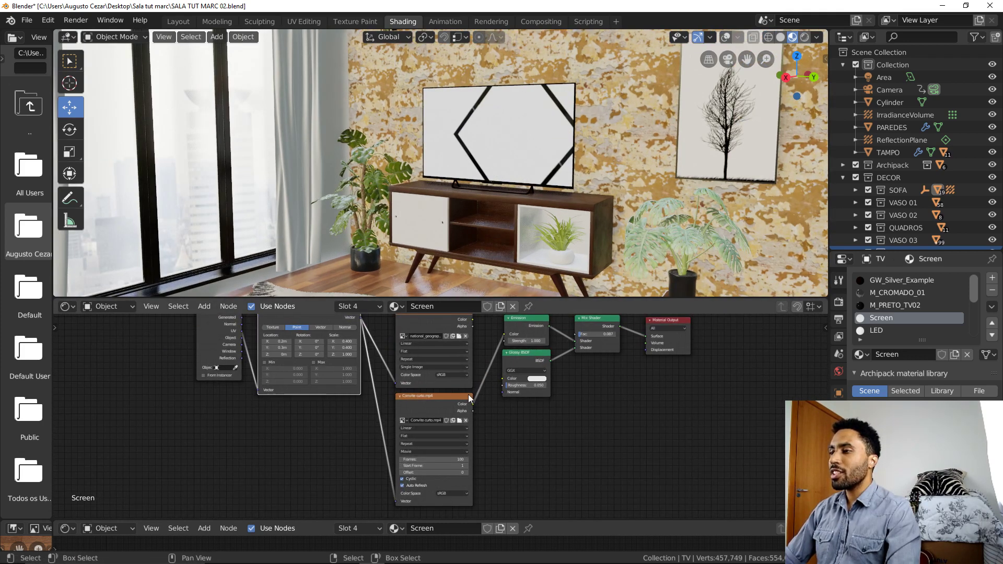
left_click(179, 22)
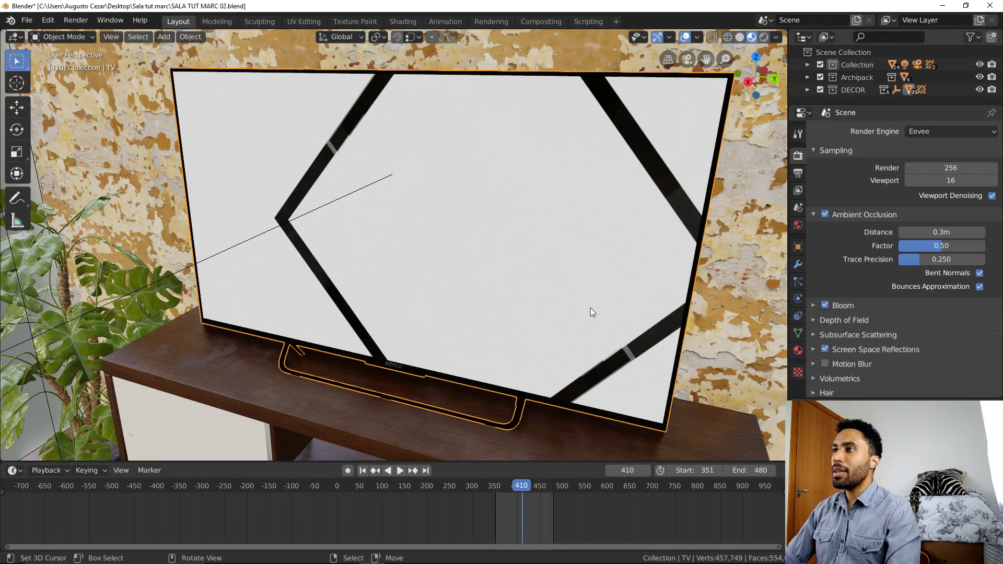
Step: Play the animation in Layout to watch the video on the TV, then stop it
left_click(519, 487)
key("space")
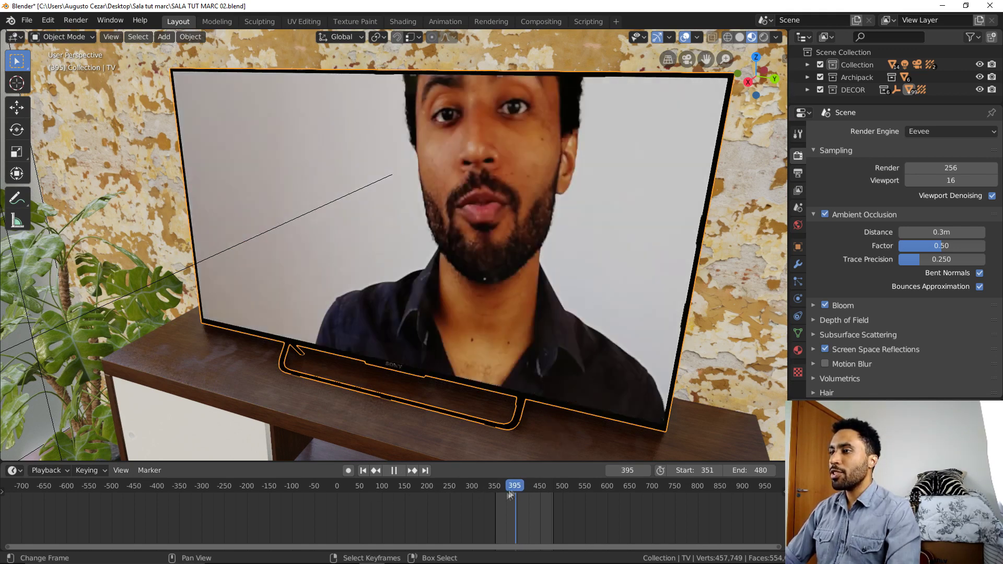
key("Escape")
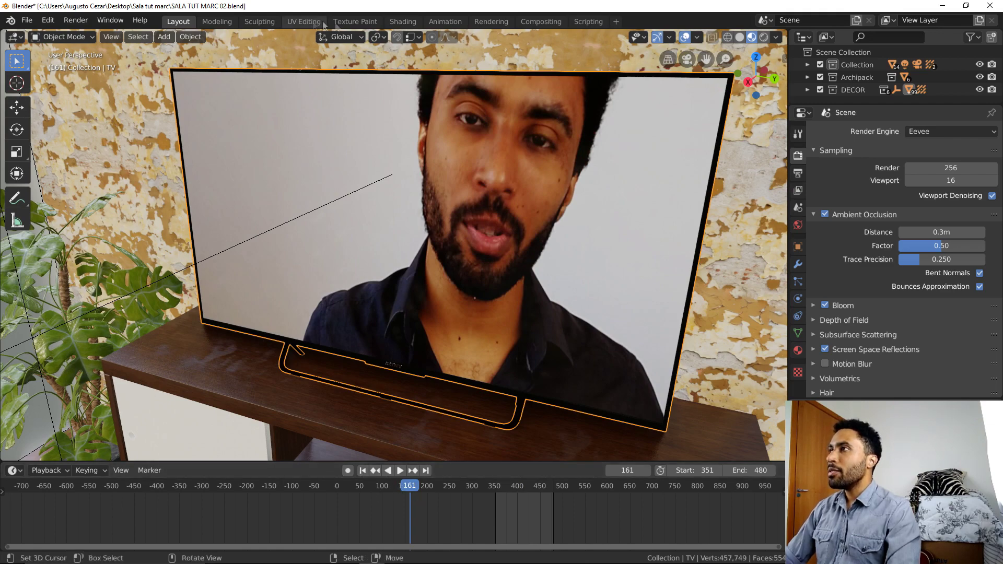
Step: In UV Editing, isolate the TV in local view and orbit to face its screen
left_click(303, 22)
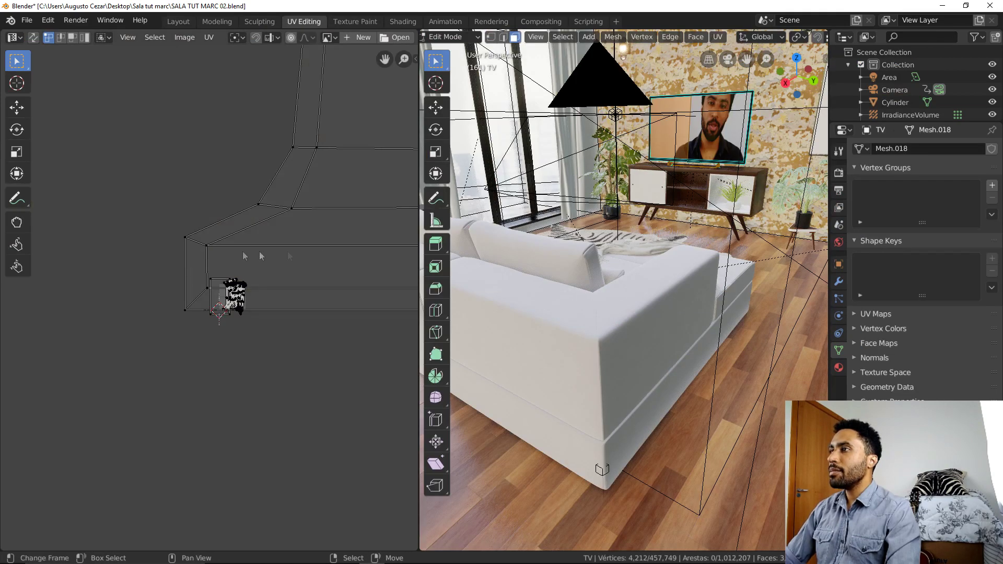
scroll(215, 295, "down", 3)
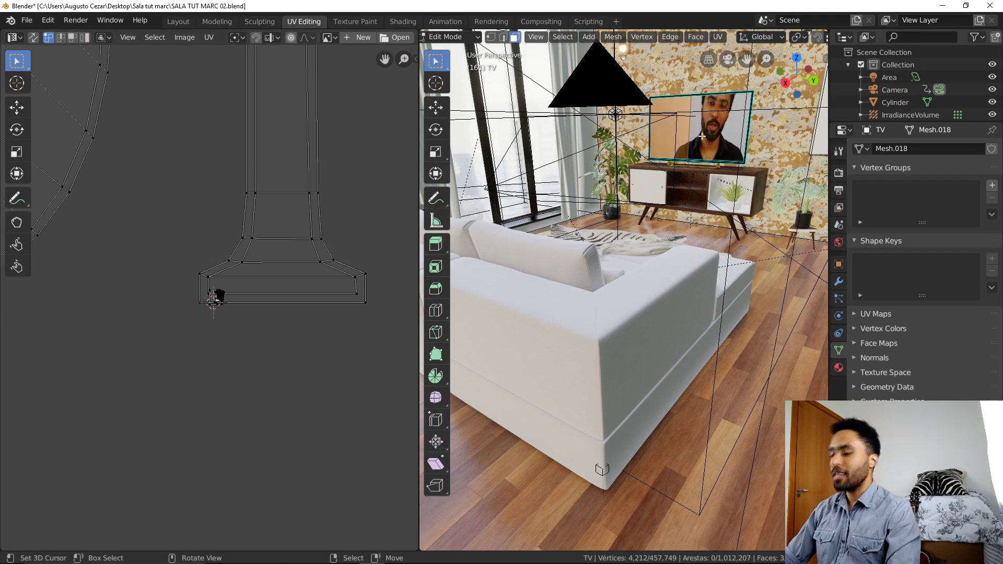
key("KP_Divide")
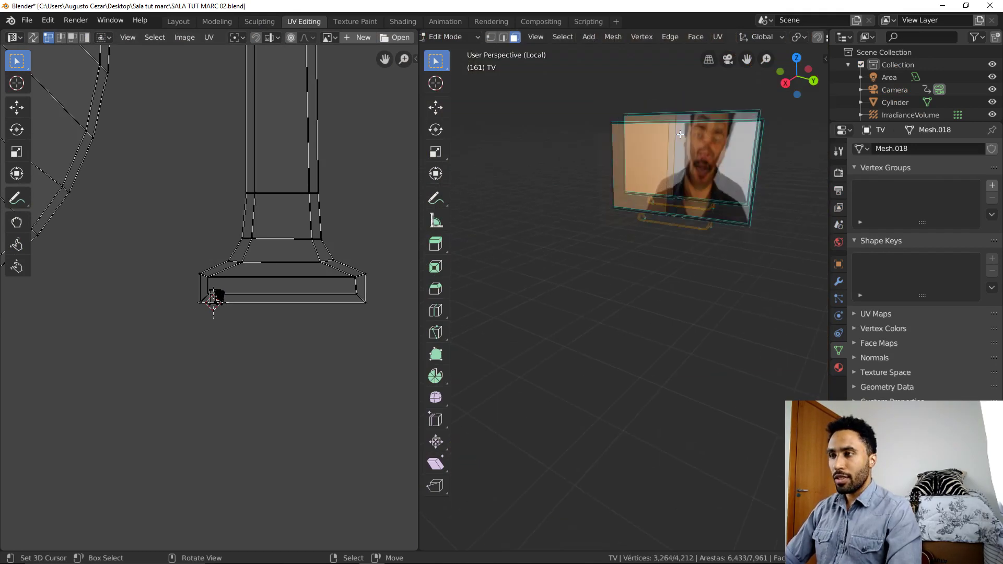
middle_click_drag(681, 134, 634, 267)
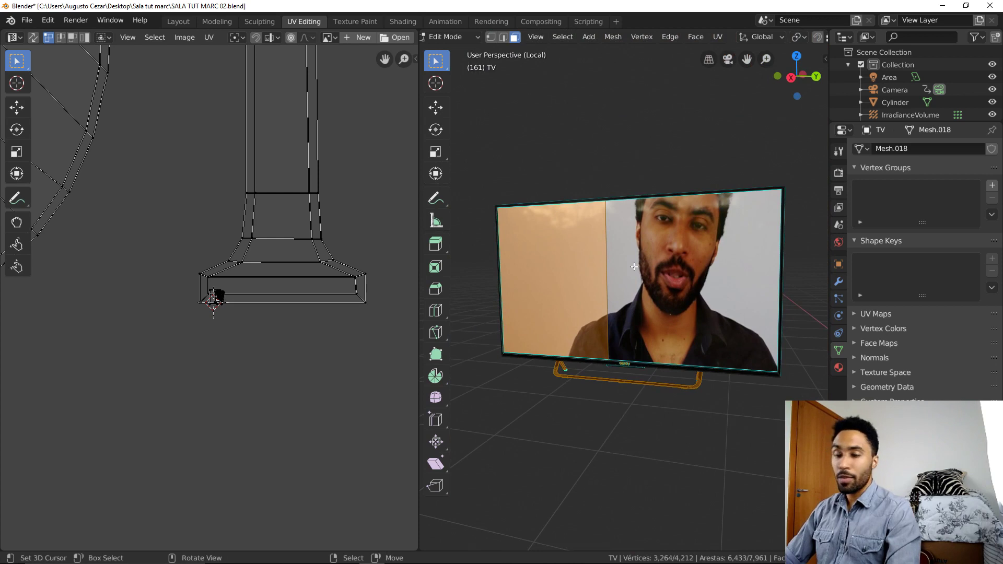
middle_click_drag(620, 239, 622, 279)
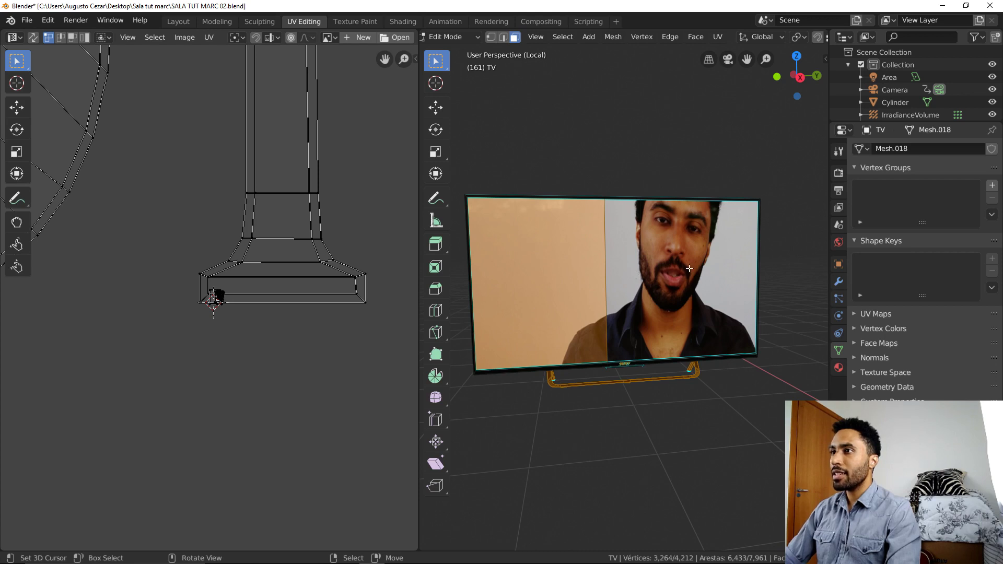
Step: Select the left and right TV screen faces, cancelling trial move and extrude operations
left_click(637, 306)
scroll(637, 305, "up", 2)
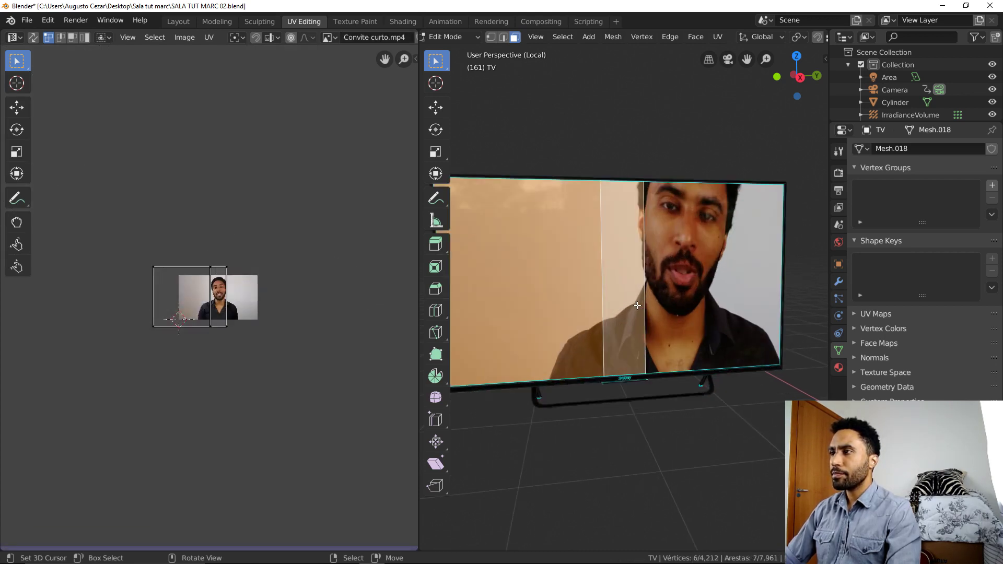
mouse_move(637, 306)
middle_mouse_down()
mouse_move(700, 296)
mouse_move(612, 310)
middle_mouse_up()
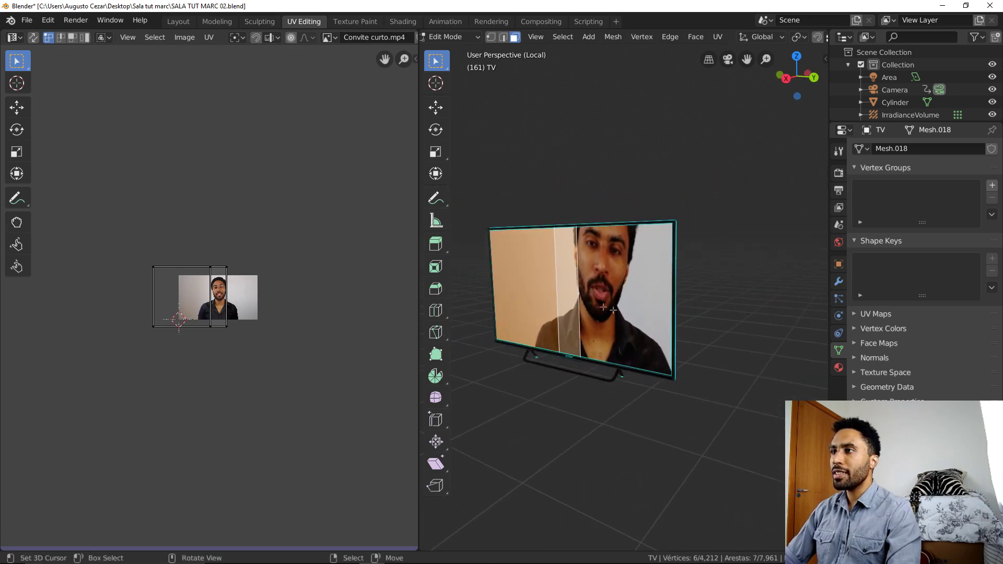
key("ctrl+z")
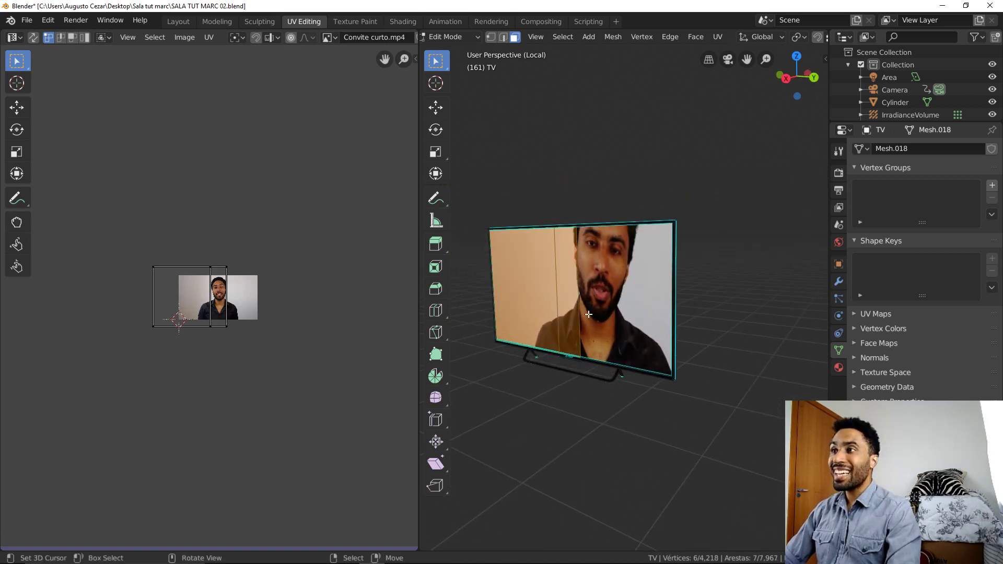
key("g")
key("Escape")
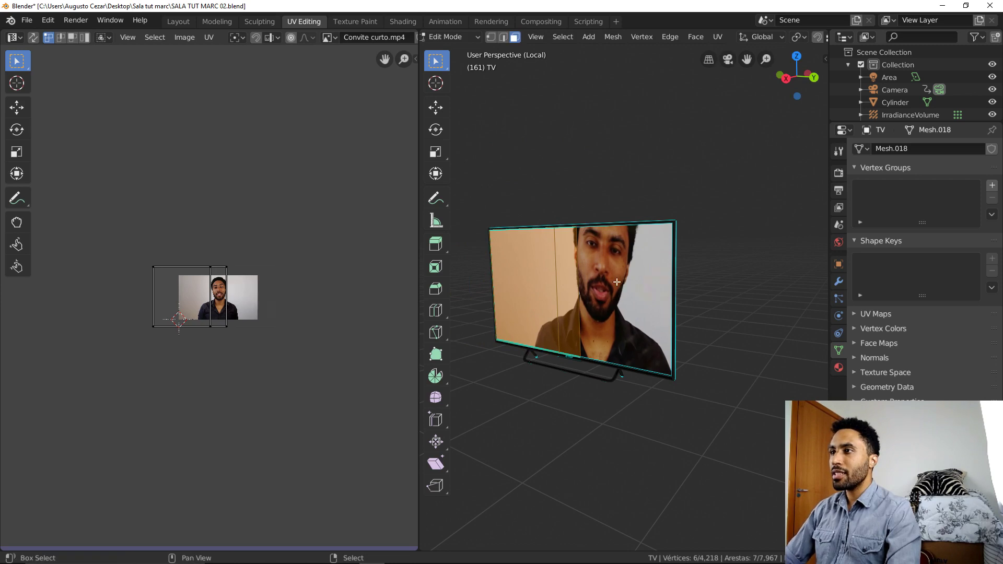
left_click(637, 313, "shift")
key("e")
key("Escape")
key("u")
key("g")
key("Escape")
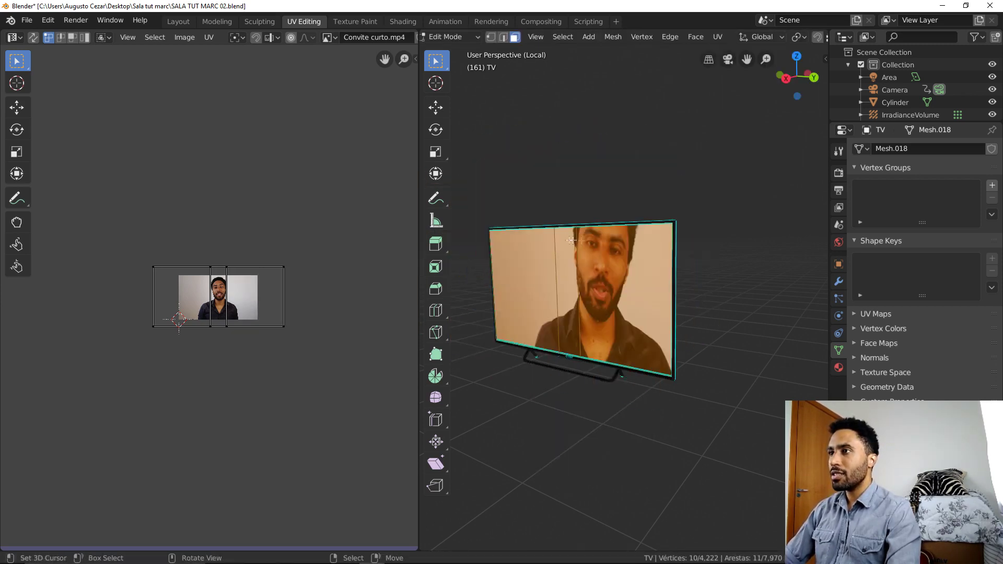
middle_click_drag(635, 217, 618, 239)
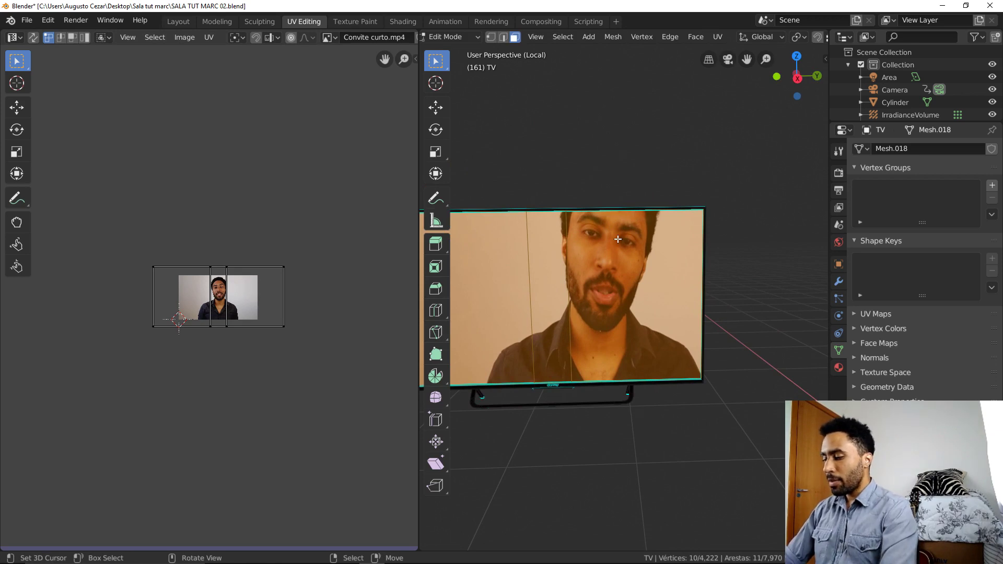
Step: Dissolve the edges splitting the screen and merge its duplicate vertices by distance
key("x")
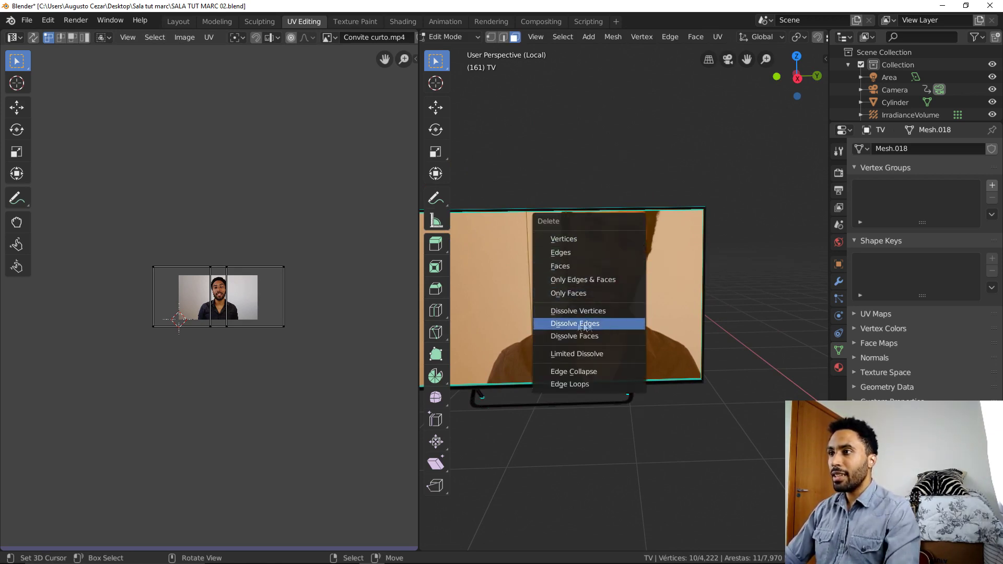
left_click(586, 324)
middle_click_drag(586, 324, 535, 266)
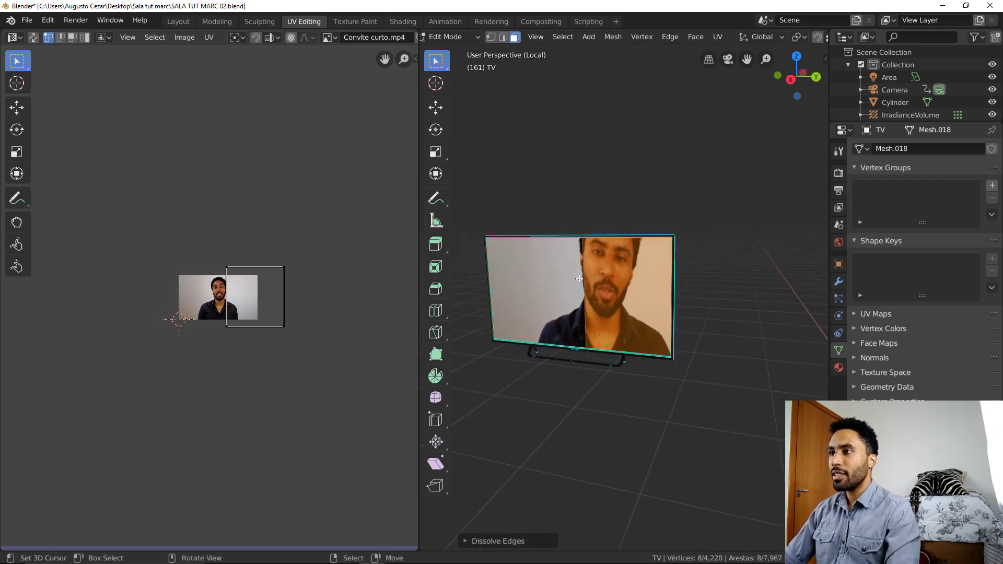
left_click(535, 266, "shift")
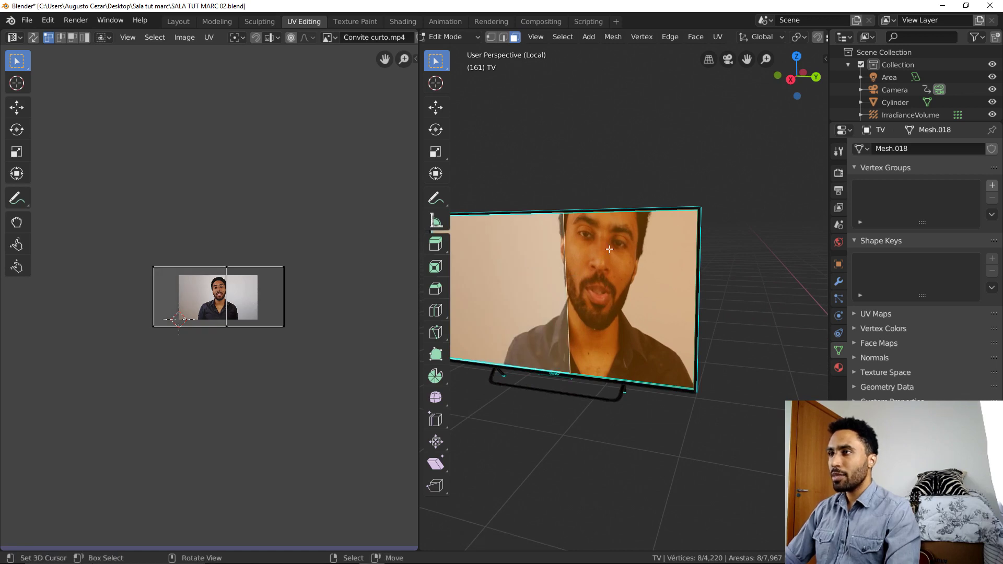
key("m")
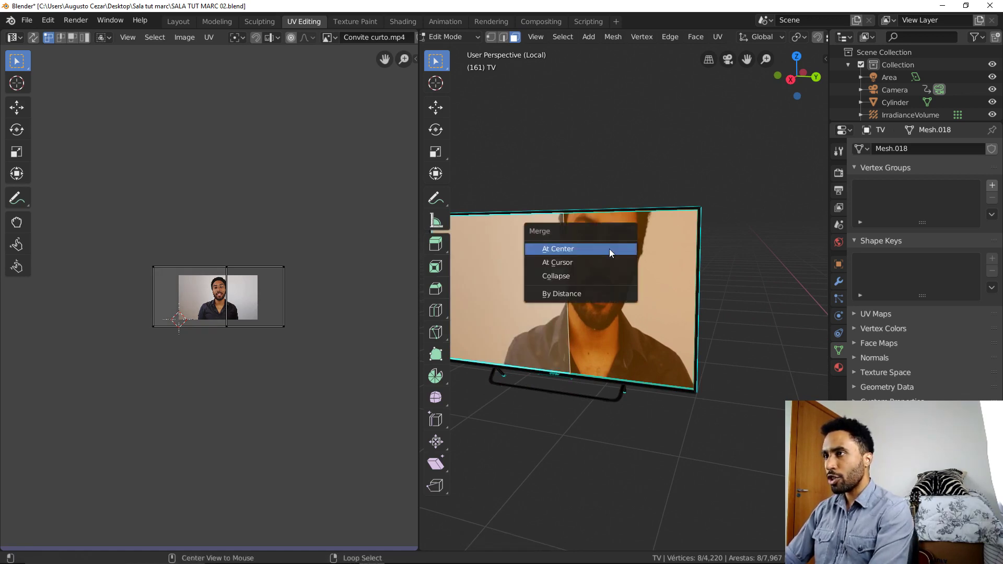
left_click(572, 300)
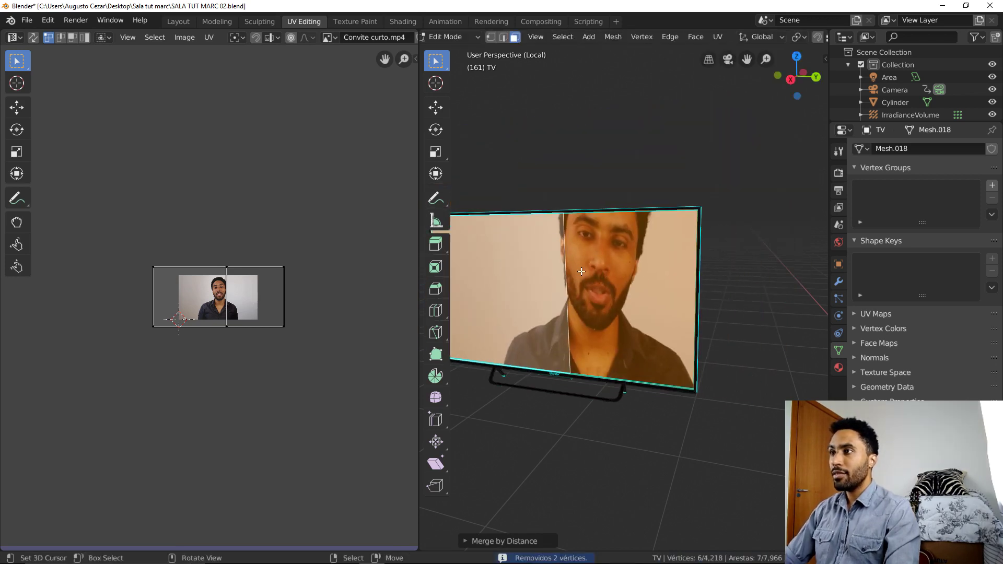
Step: Dissolve the remaining middle edge so the screen becomes one four-vertex face
key("x")
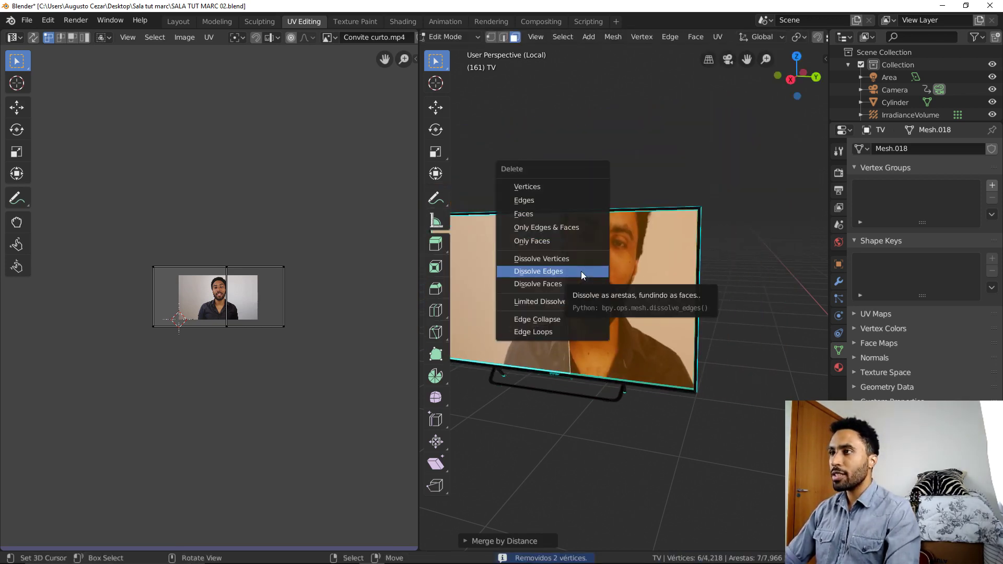
left_click(581, 271)
middle_click_drag(581, 272, 577, 259)
key("g")
key("Escape")
scroll(331, 285, "up", 3)
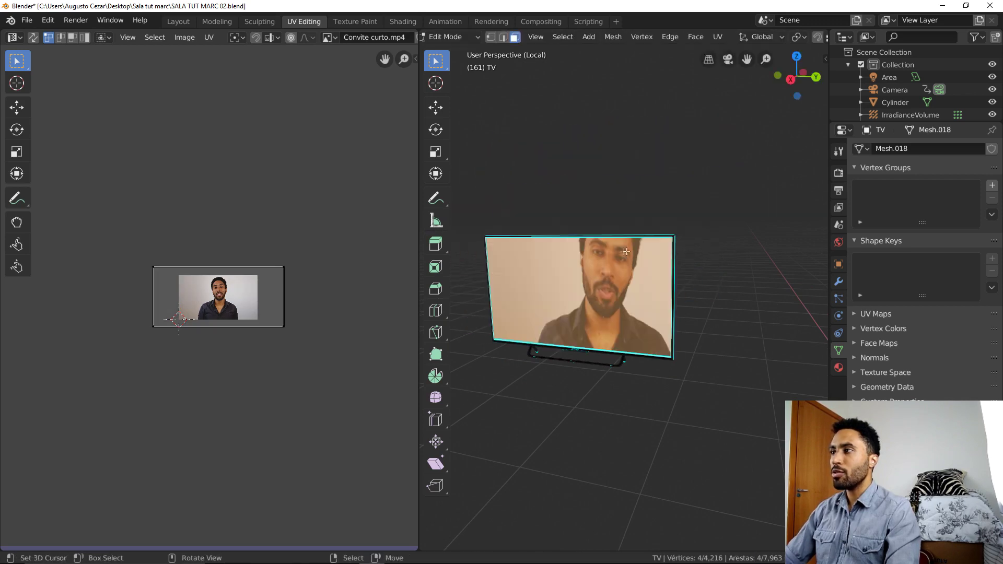
Step: Select all UVs, shrink them, shift the right edge, then enlarge and move the rectangle right
key("a")
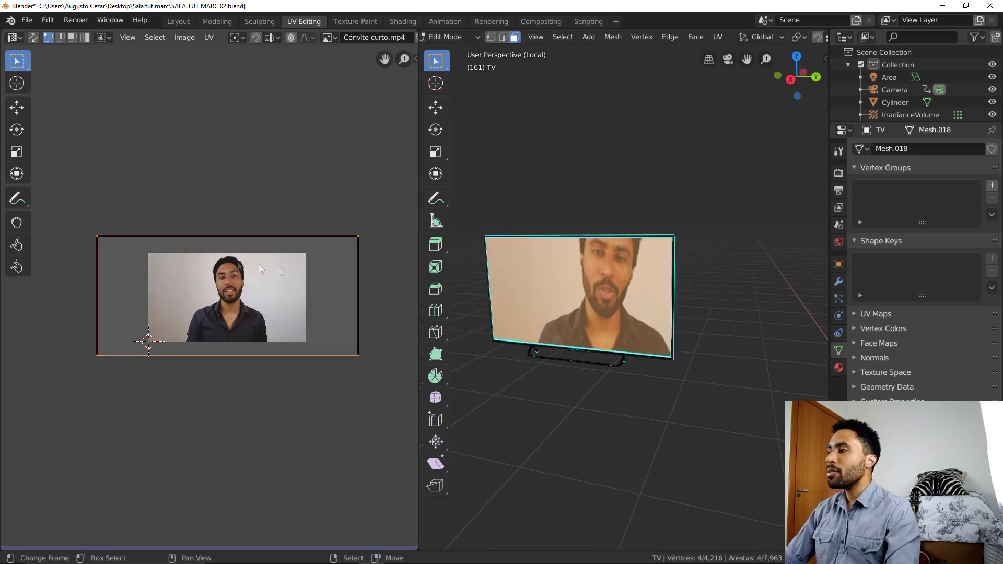
key("s")
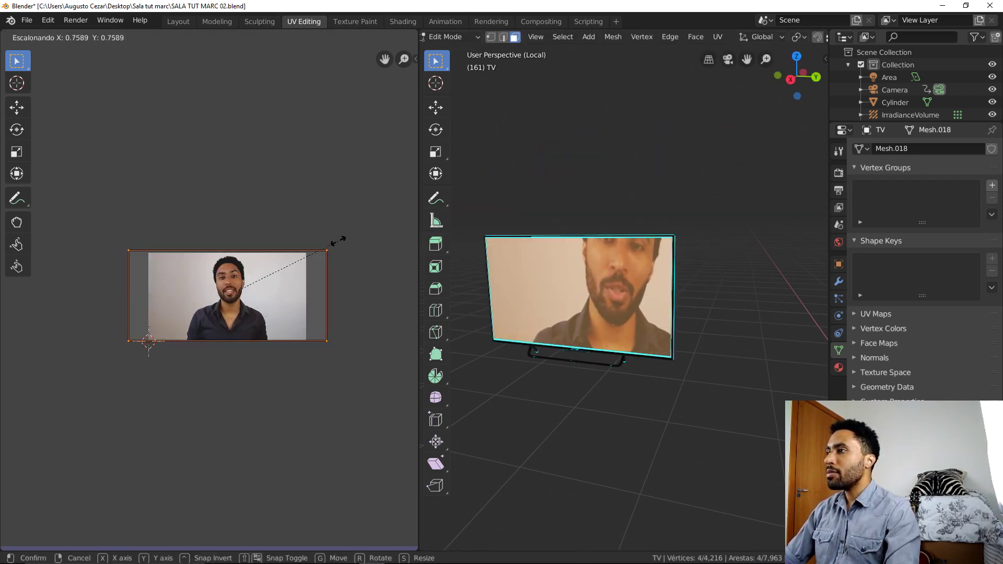
left_click(336, 240)
left_click_drag(301, 225, 369, 354)
key("g")
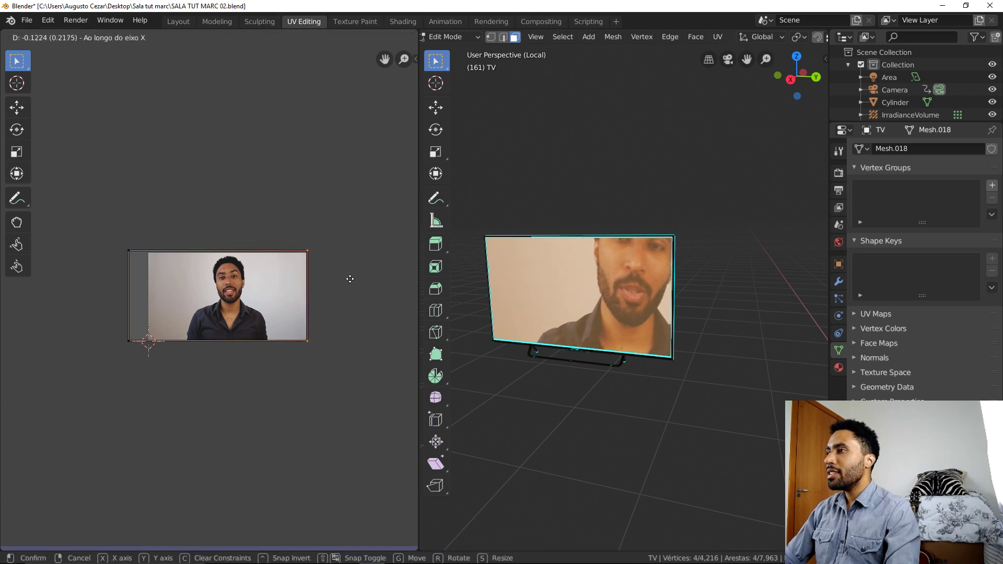
left_click(327, 282)
left_click_drag(101, 223, 170, 371)
key("s")
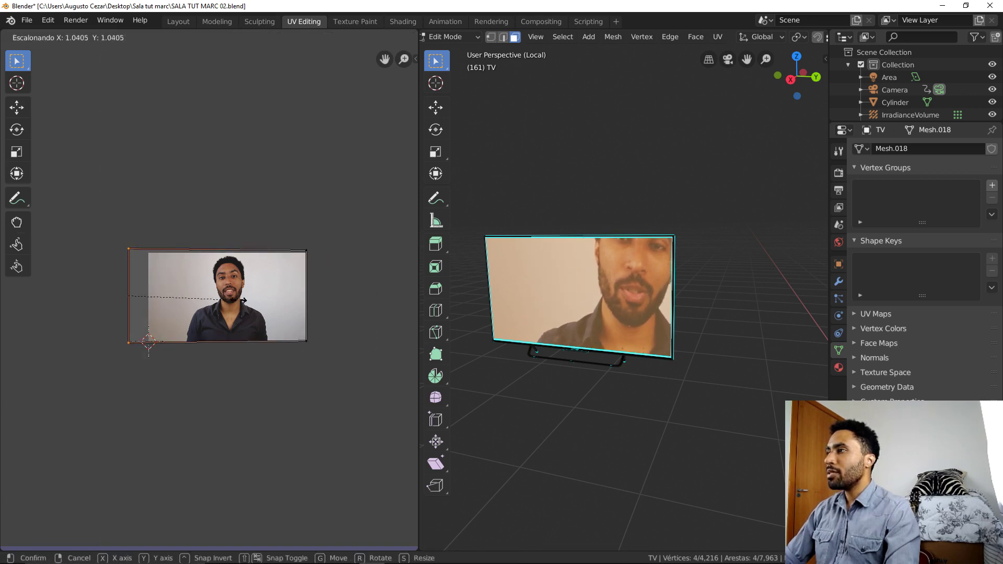
key("Escape")
key("s")
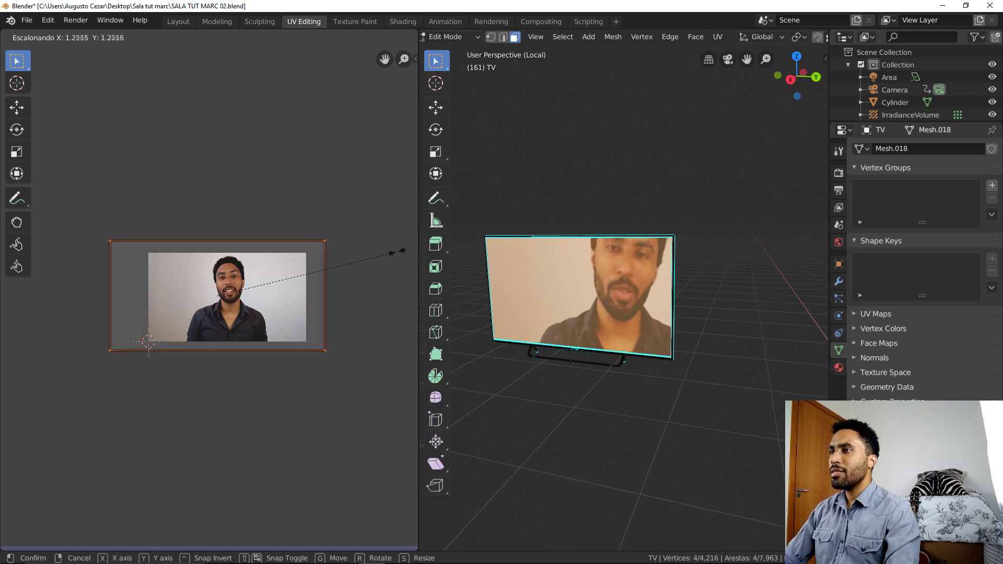
left_click(61, 226)
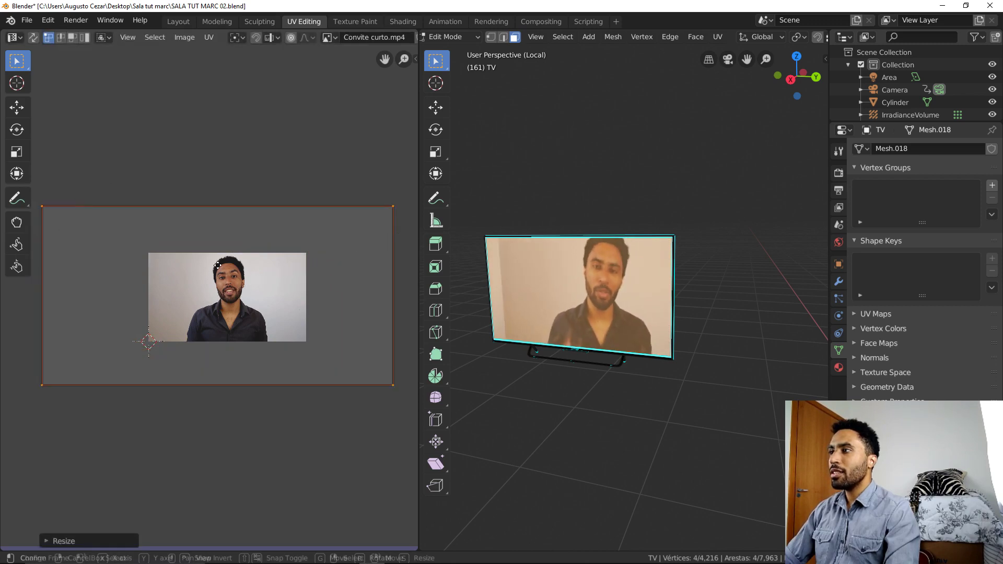
key("g")
left_click(256, 269)
Step: Stretch the UV rectangle along Y, scale it up, slide it along X, and return to Object Mode
key("s")
key("Escape")
scroll(330, 246, "down", 1)
key("s")
key("y")
key("Return")
key("s")
left_click(349, 257)
key("g")
key("x")
left_click(2, 239)
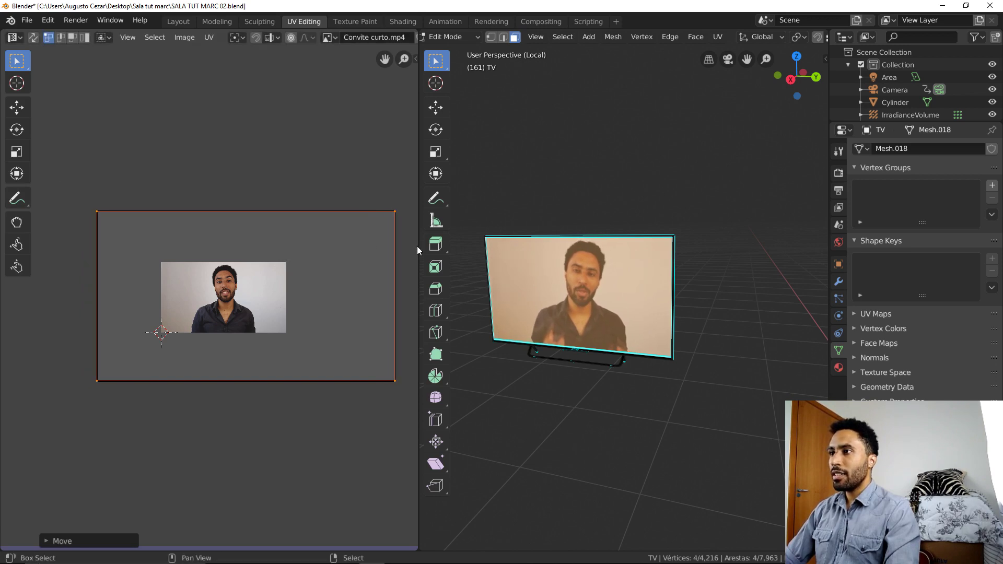
scroll(648, 295, "up", 2)
scroll(647, 296, "up", 1)
key("Tab")
scroll(648, 296, "up", 2)
Step: Back in Layout, orbit toward the TV and play the animation to watch the video
left_click(180, 21)
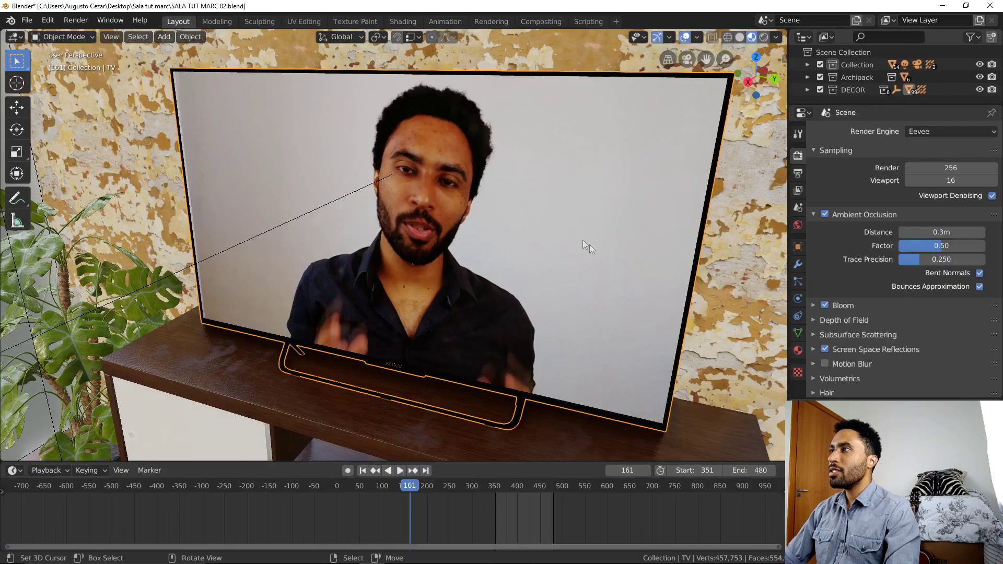
middle_click_drag(441, 252, 432, 247)
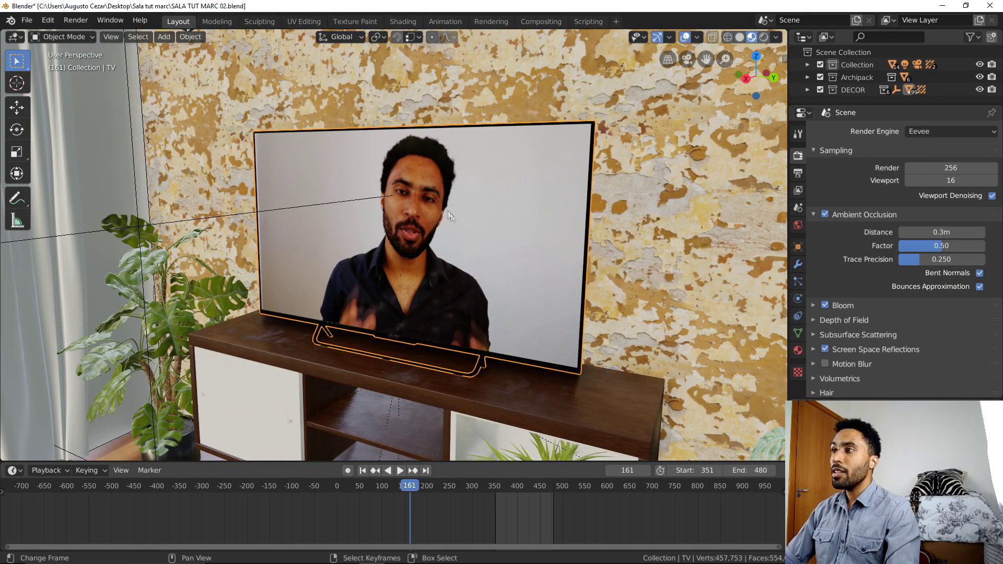
left_click(400, 472)
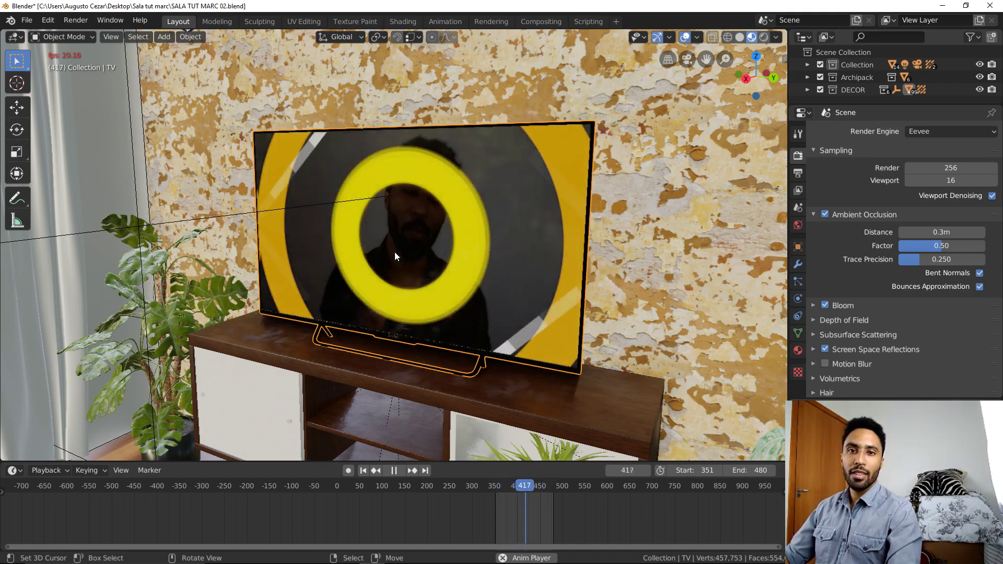
Step: Pause playback at frame 468, leaving a still video frame on the TV
left_click(396, 471)
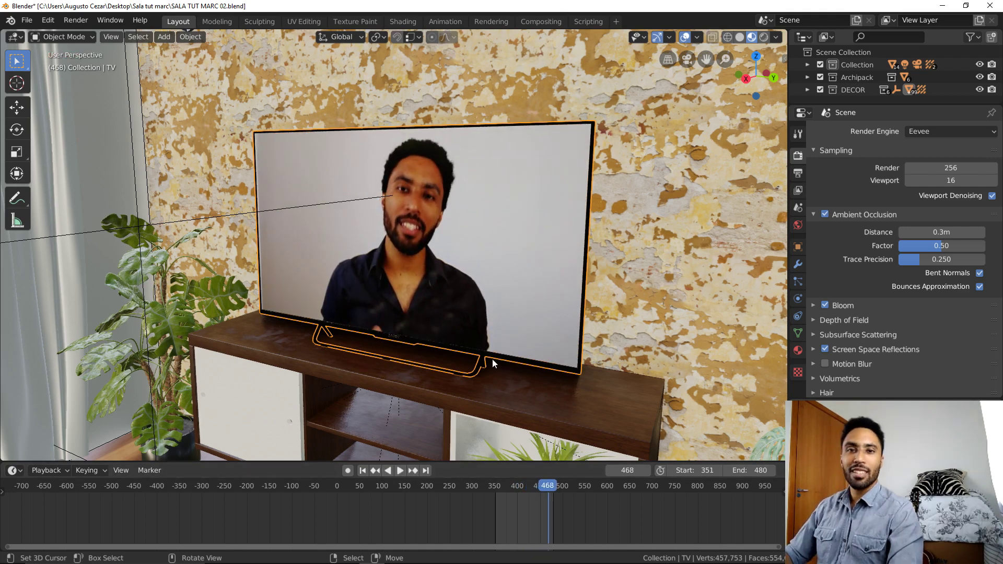